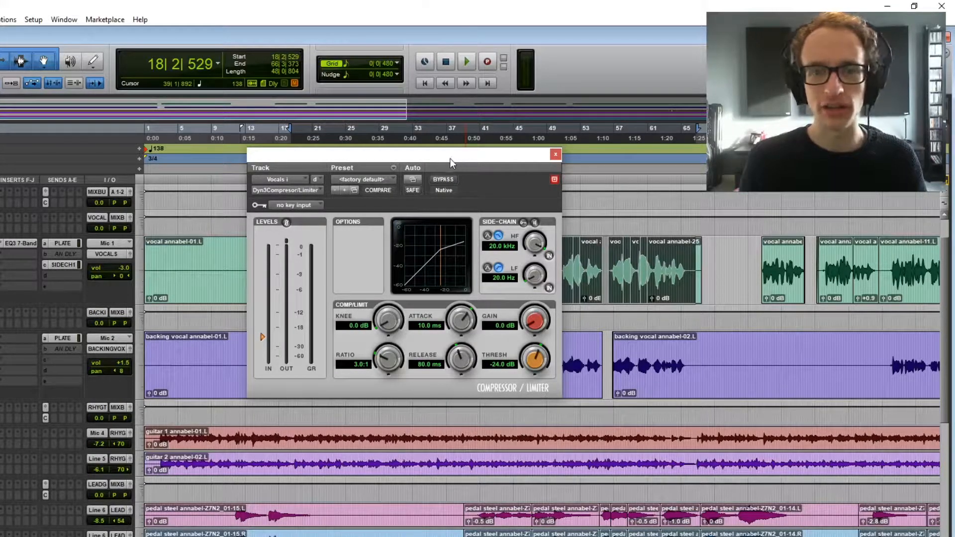
- Move the compressor window up clear of the guitar tracks and select both rhythm guitar clips from bar 2 to bar 171
drag(411, 154, 405, 150)
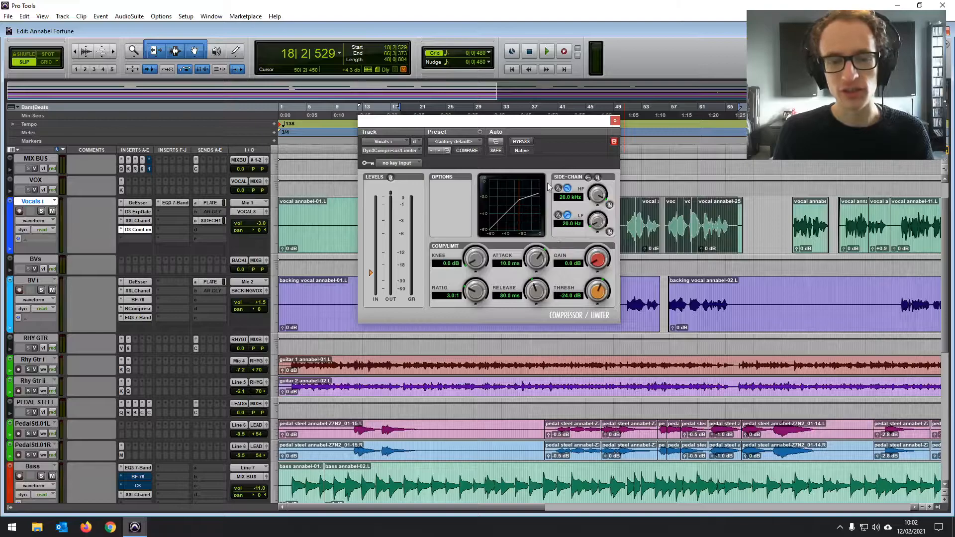
drag(485, 122, 476, 90)
click(292, 362)
drag(292, 362, 787, 360)
key(n)
scroll(526, 393, left, 6)
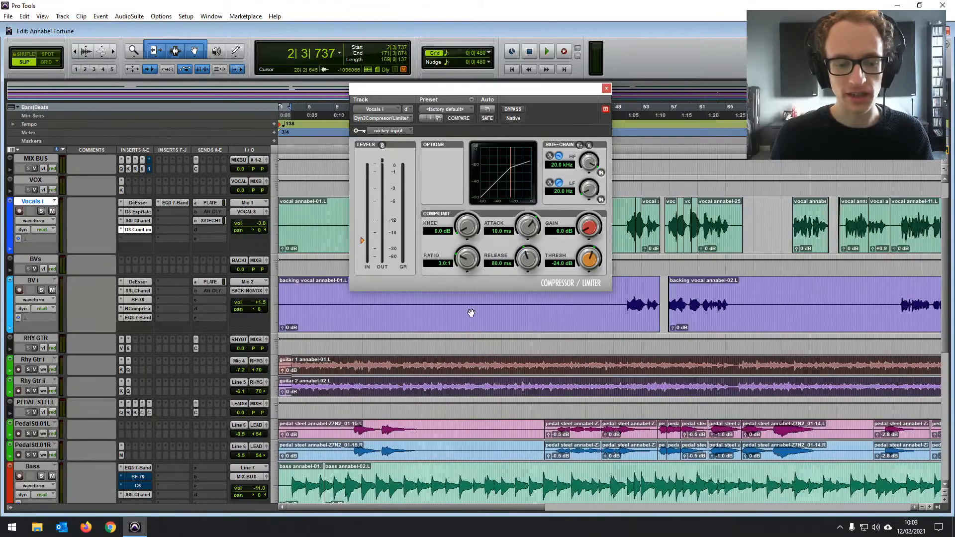
- Solo both rhythm guitar tracks and play the selection while watching the levels in the RHY GTR compressor
click(29, 369)
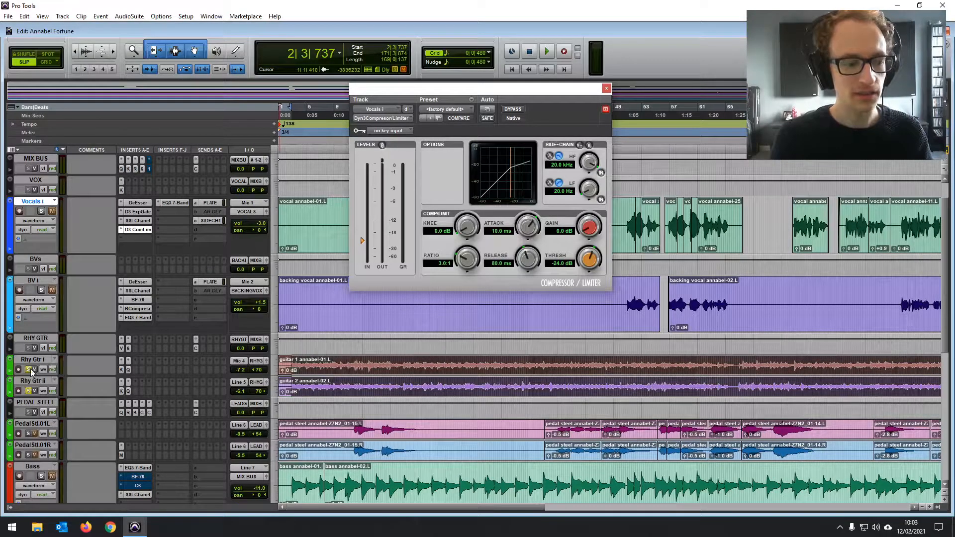
key(space)
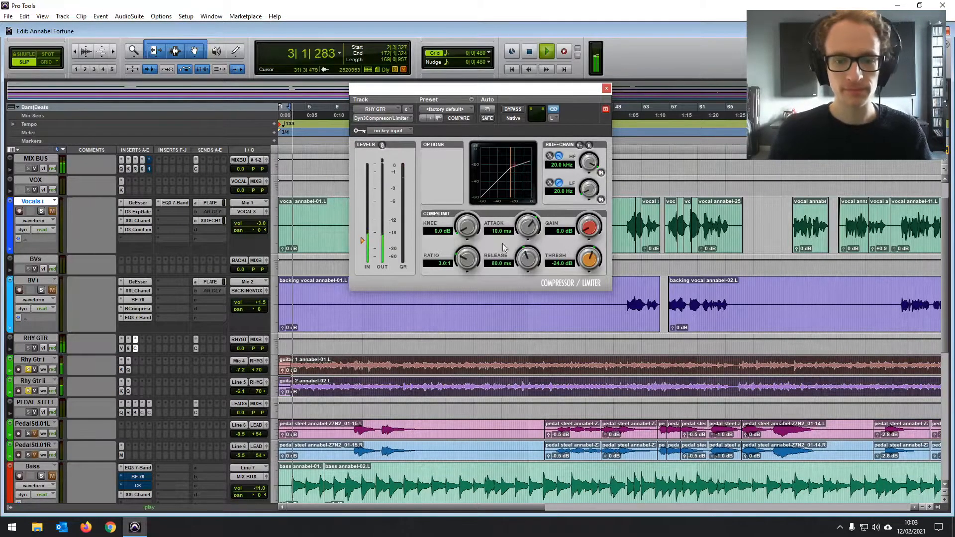
drag(500, 94, 498, 102)
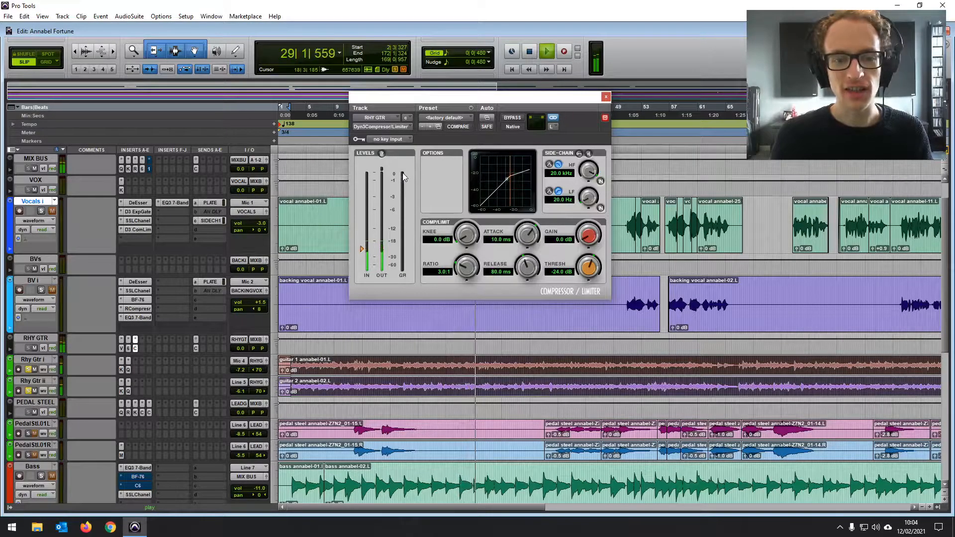
key(space)
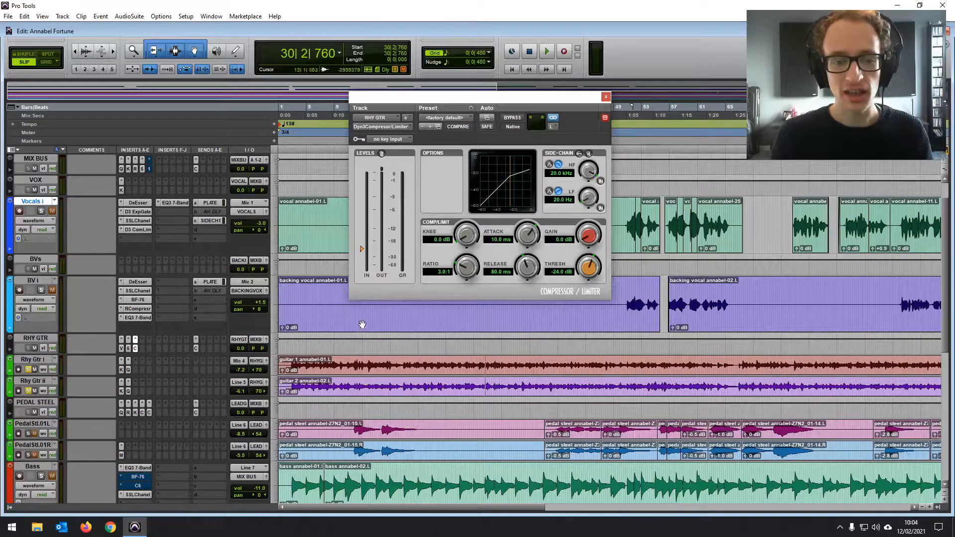
- Play the rhythm guitars from bar 2 to bar 66 while sweeping the compressor threshold through -4.5, -28.5, -38.0 and -12.5 dB
drag(293, 364, 740, 387)
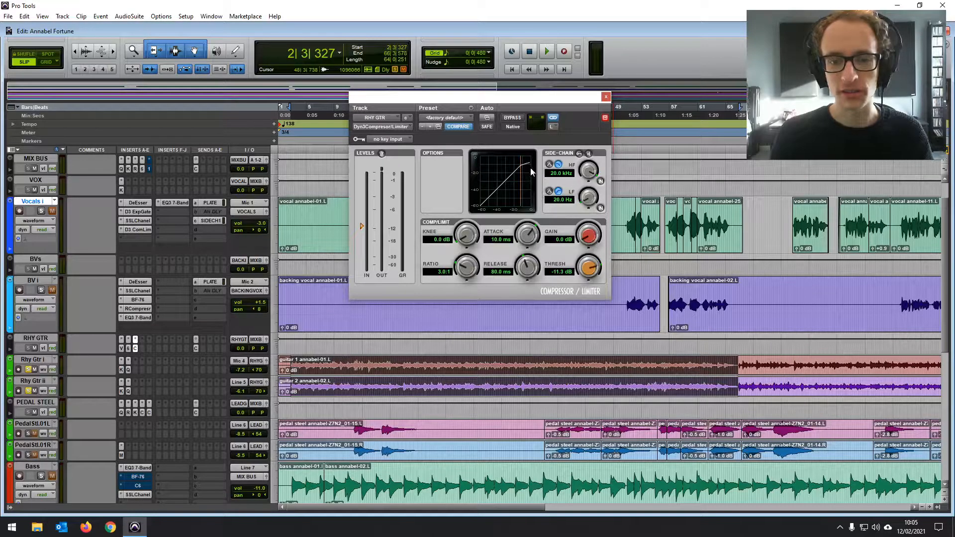
key(space)
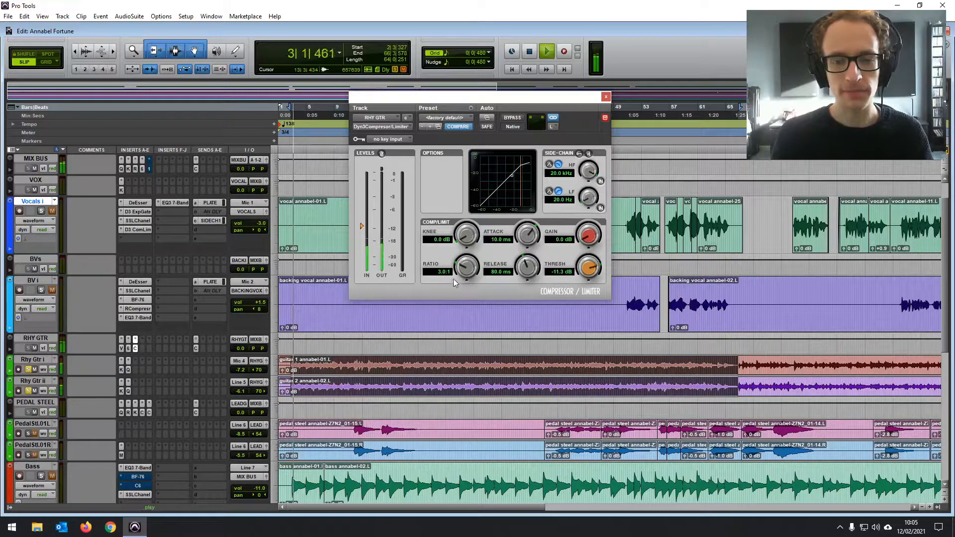
drag(590, 273, 590, 256)
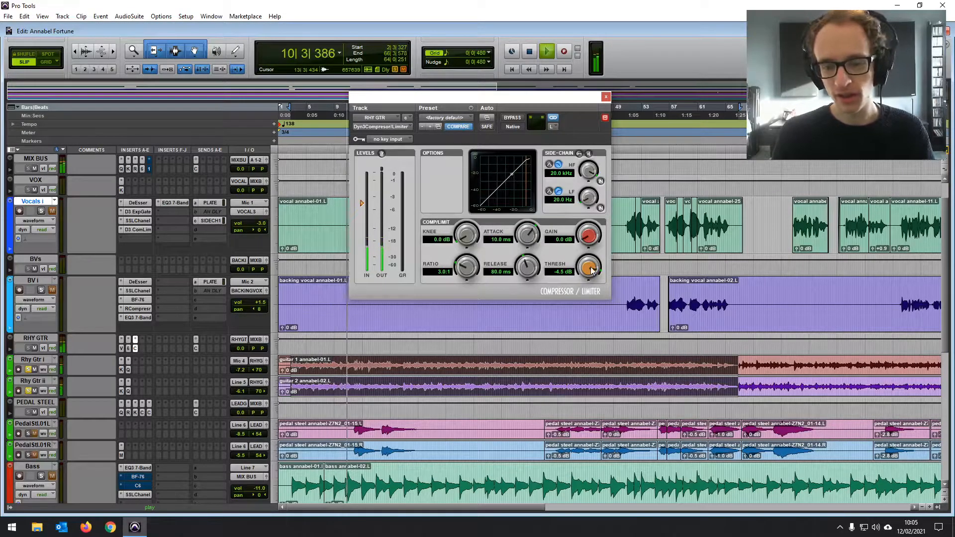
drag(589, 269, 560, 344)
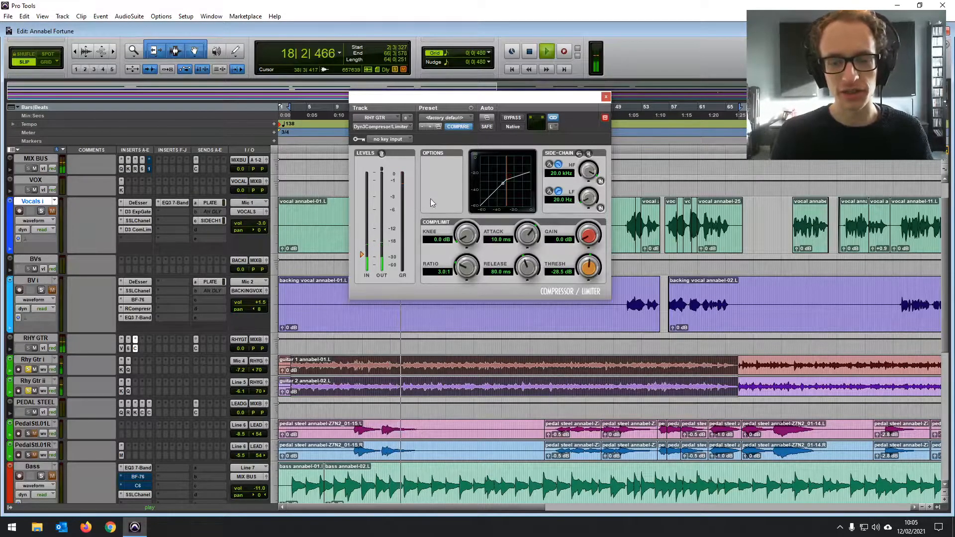
drag(587, 269, 572, 294)
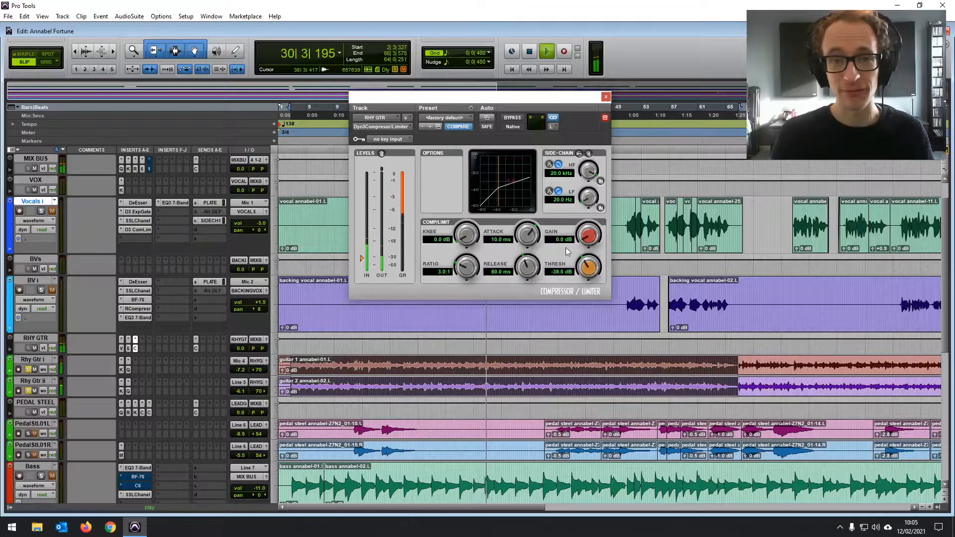
drag(588, 267, 600, 221)
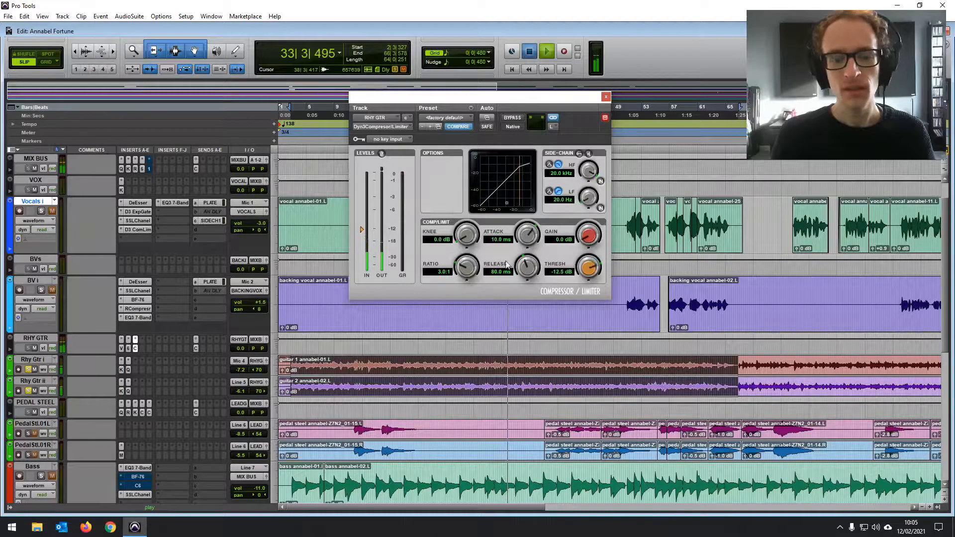
key(space)
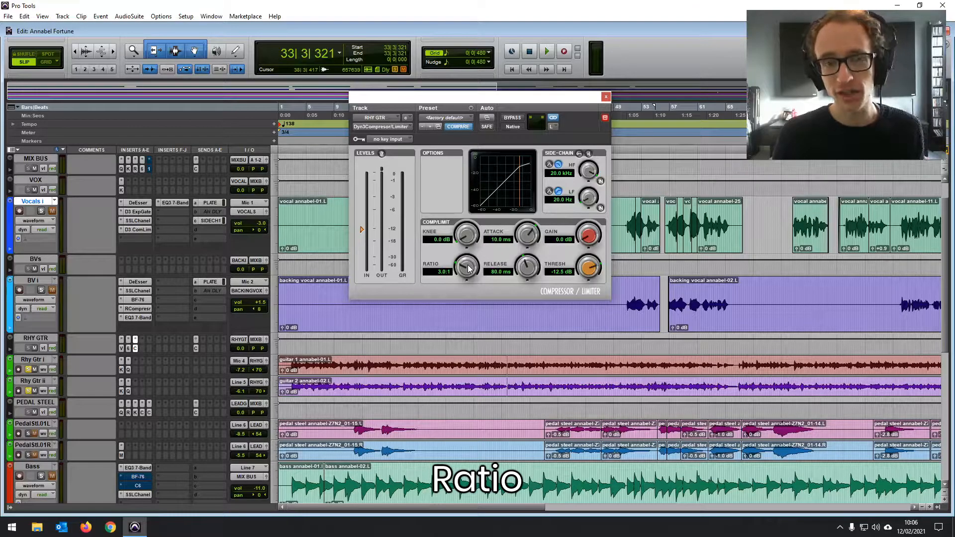
- Select the rhythm guitars from bar 2 to bar 74 and lower the compressor threshold to -26.0 dB during playback
drag(293, 361, 794, 369)
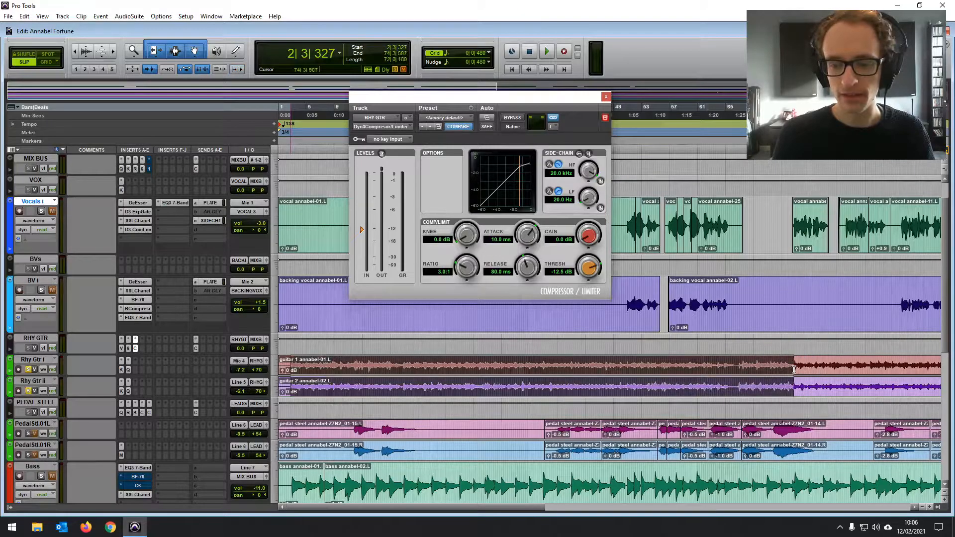
key(space)
drag(581, 272, 561, 305)
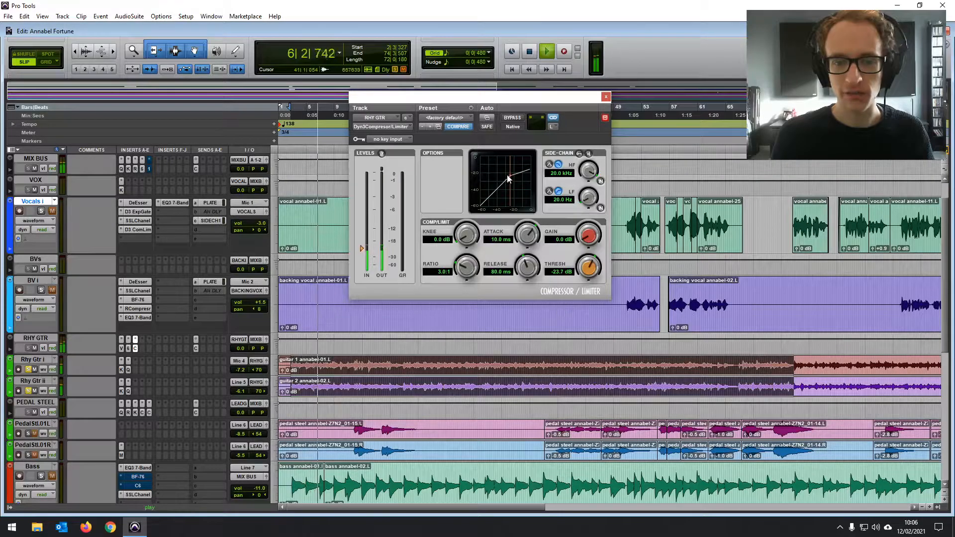
drag(582, 267, 580, 277)
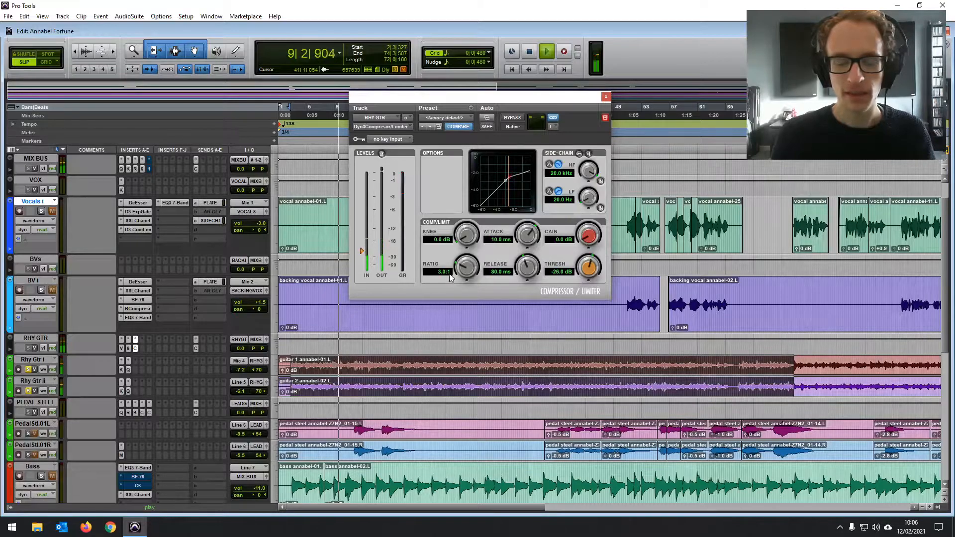
- Audition compressor ratios of 1.0:1, 2.0:1 and 36.9:1 on the rhythm guitars and lower the threshold to -31.8 dB
drag(460, 268, 463, 318)
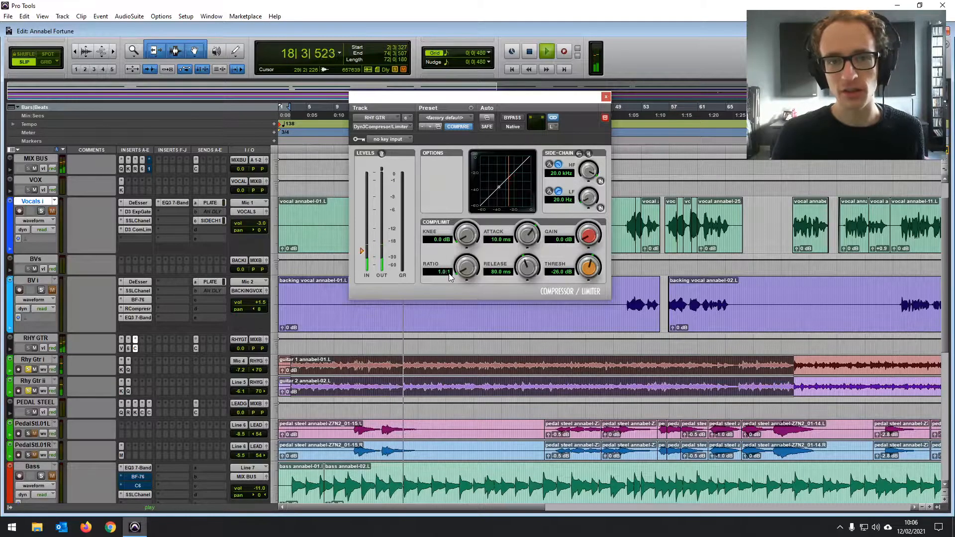
drag(463, 270, 464, 246)
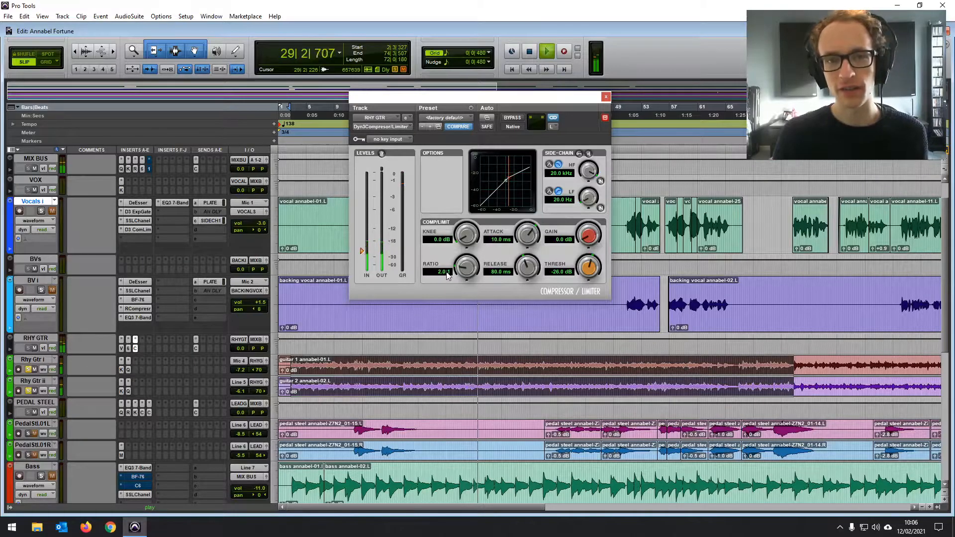
drag(461, 270, 491, 210)
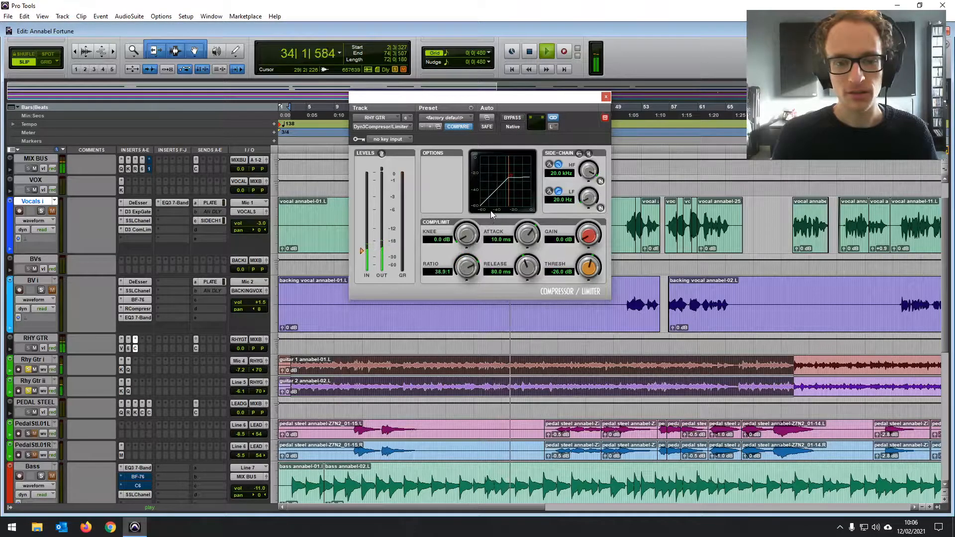
drag(585, 276, 570, 291)
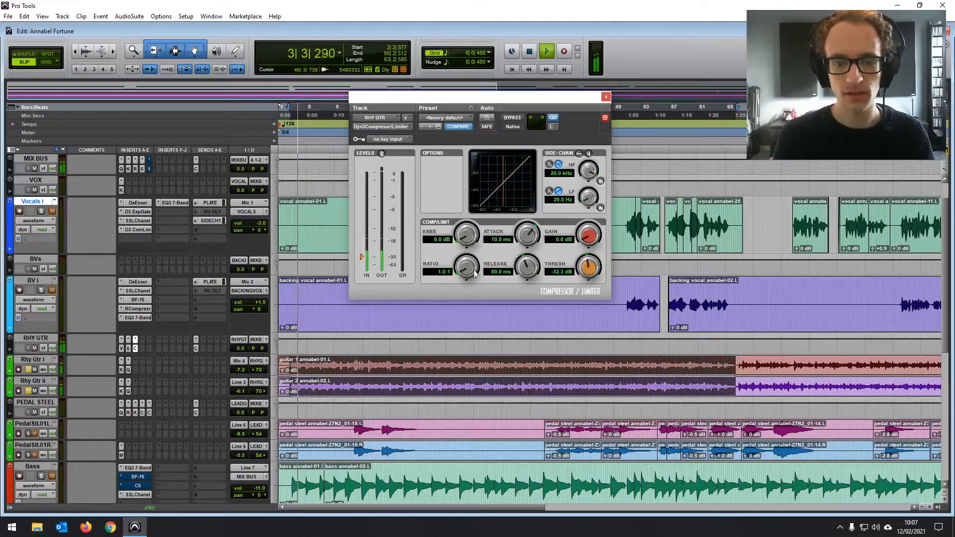
- Set the rhythm guitar compressor's ratio to 2.1:1 and threshold to -27.1 dB, and slow its attack to 300 ms
drag(474, 270, 474, 259)
drag(583, 267, 589, 268)
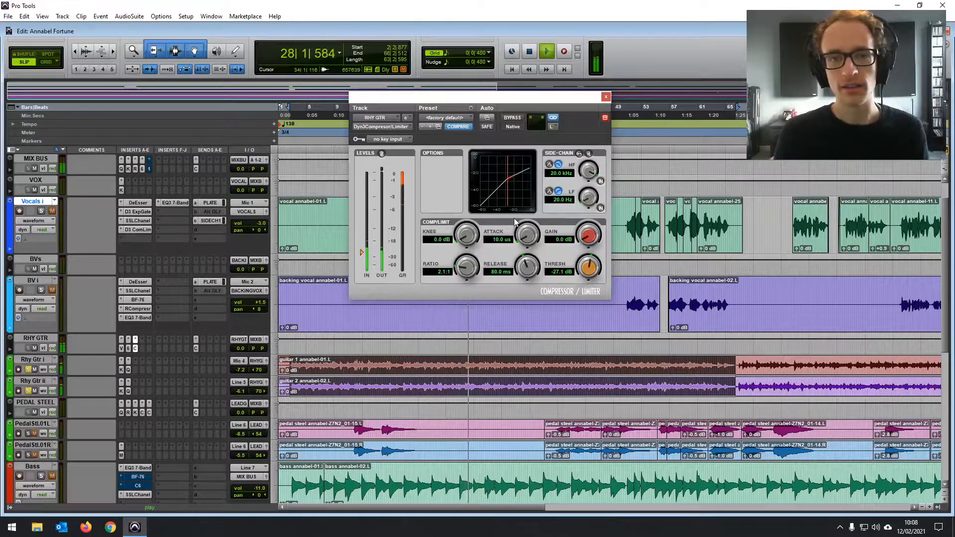
drag(524, 240, 552, 149)
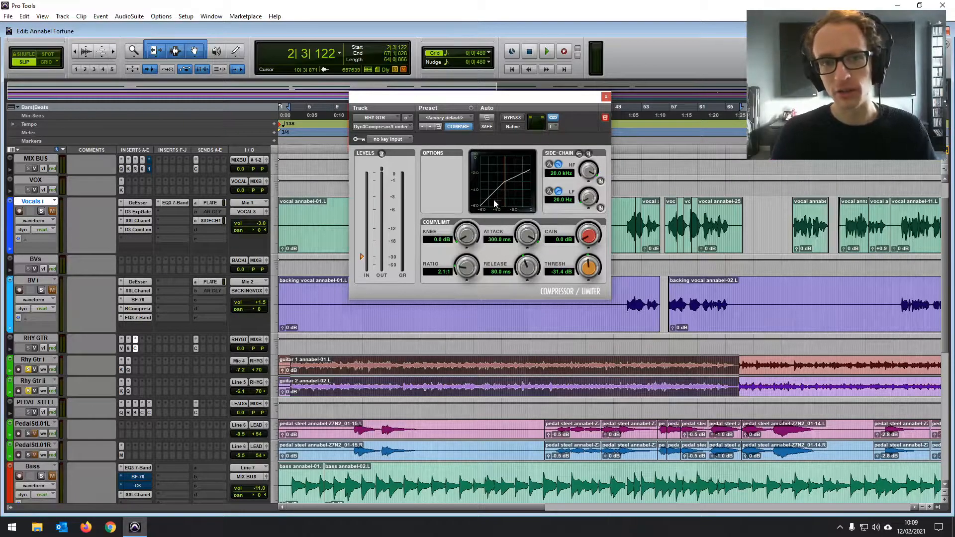
- Play the rhythm guitars and set the compressor to a 2.7:1 ratio, 50.7 ms attack and -30.8 dB threshold
key(space)
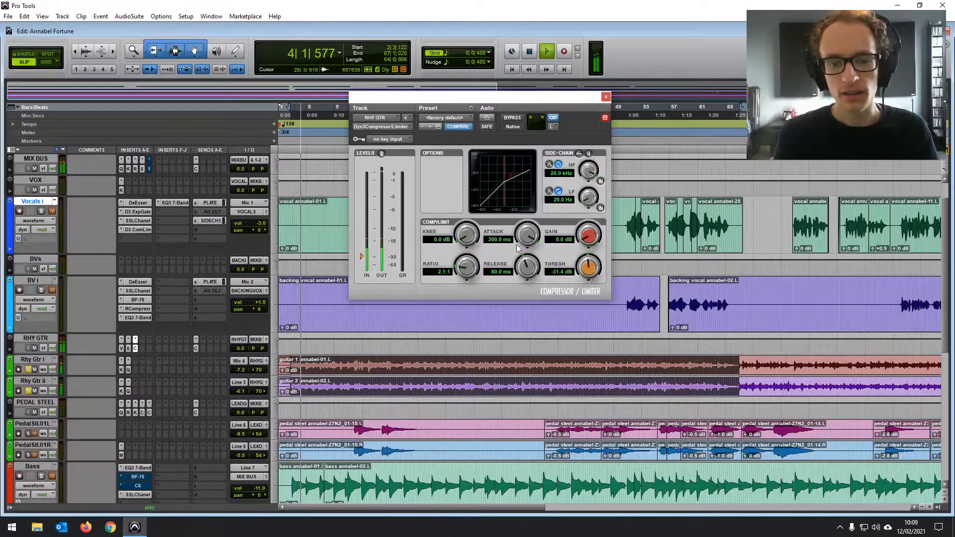
drag(464, 265, 463, 255)
drag(526, 235, 518, 254)
drag(588, 267, 588, 265)
- Audition the compressor's release at 5.0 ms and at 4.0 s on the rhythm guitars and stop playback
drag(527, 267, 524, 278)
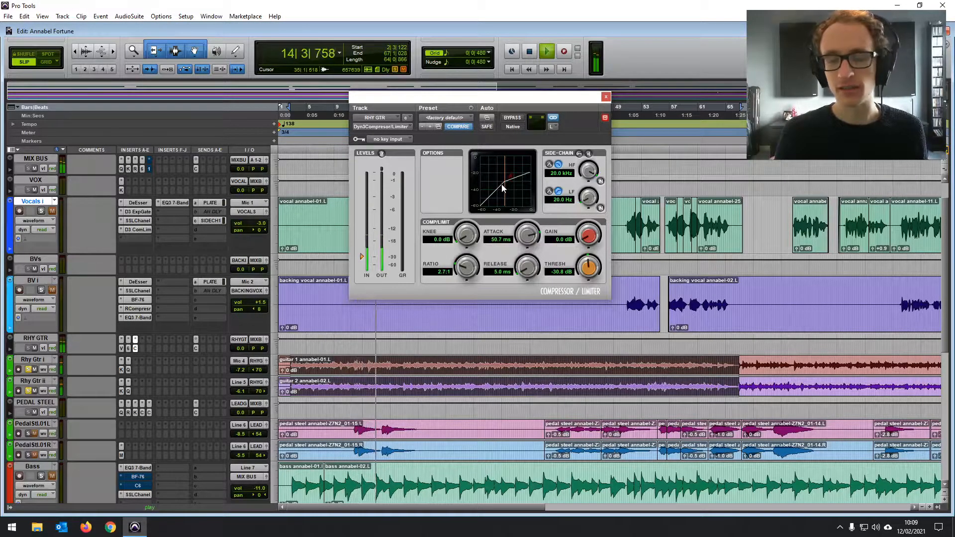
drag(528, 277, 525, 256)
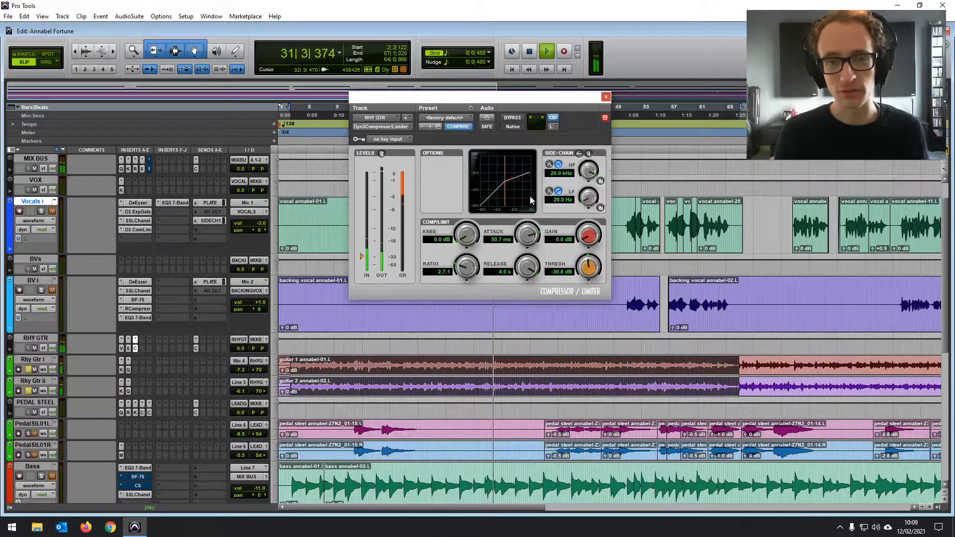
key(space)
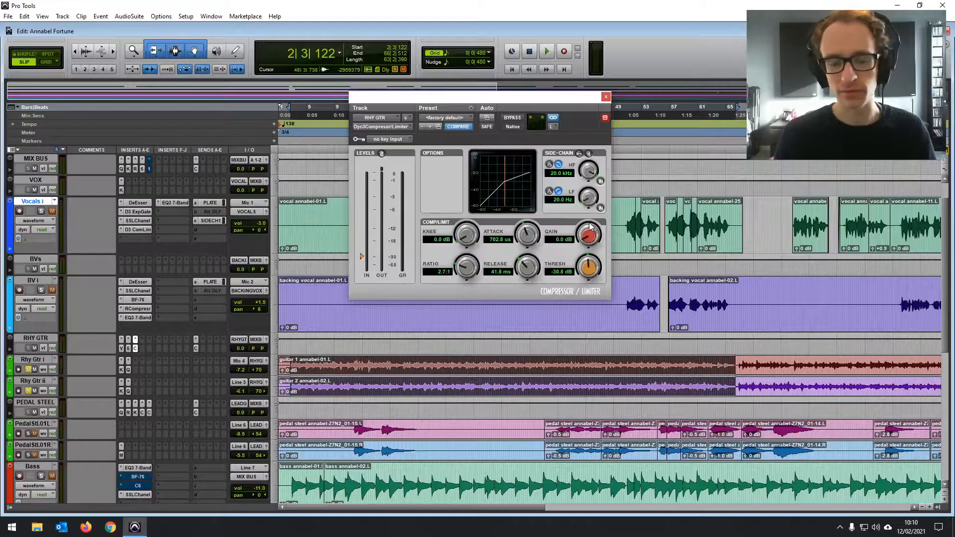
- Raise the compressor's make-up gain to 0.7 dB during playback and compare the rhythm guitars with the effect bypassed and active
key(space)
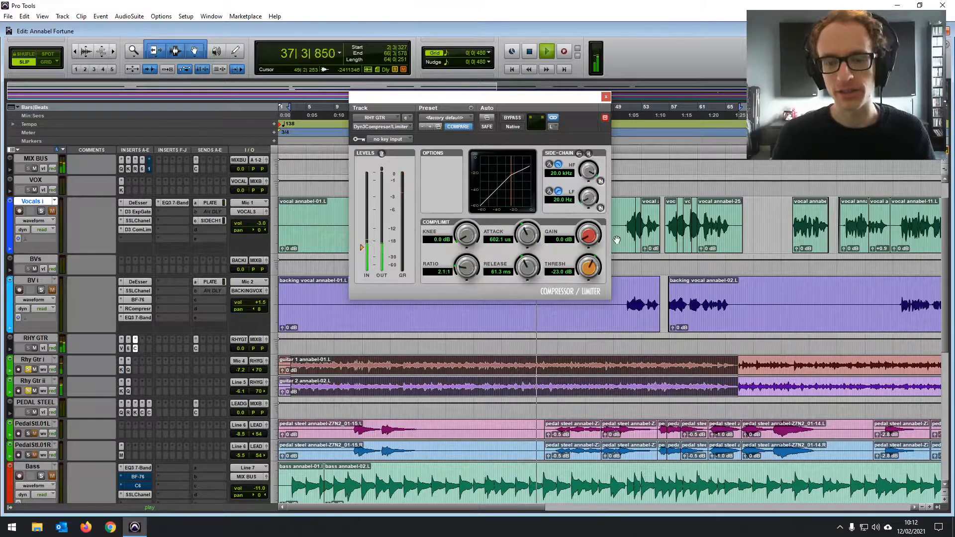
drag(586, 240, 586, 238)
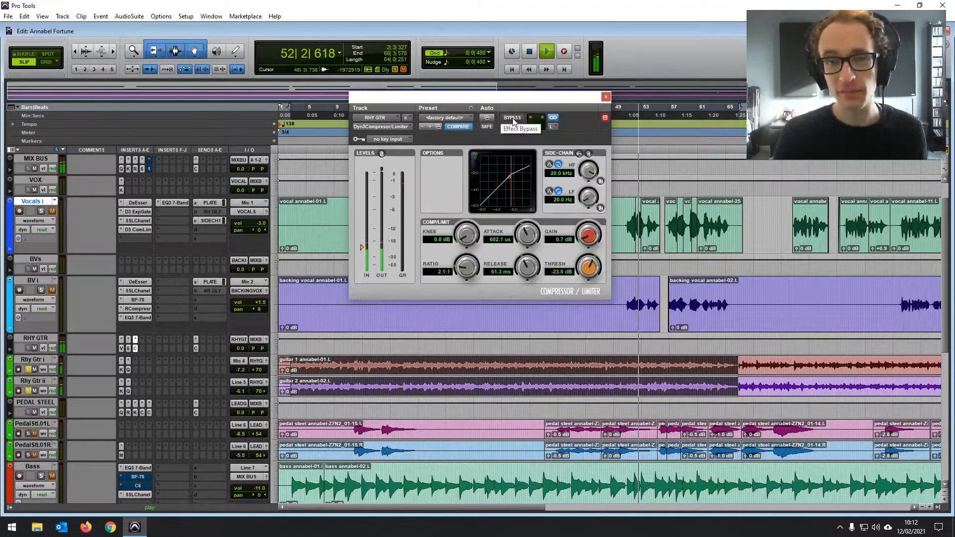
click(513, 118)
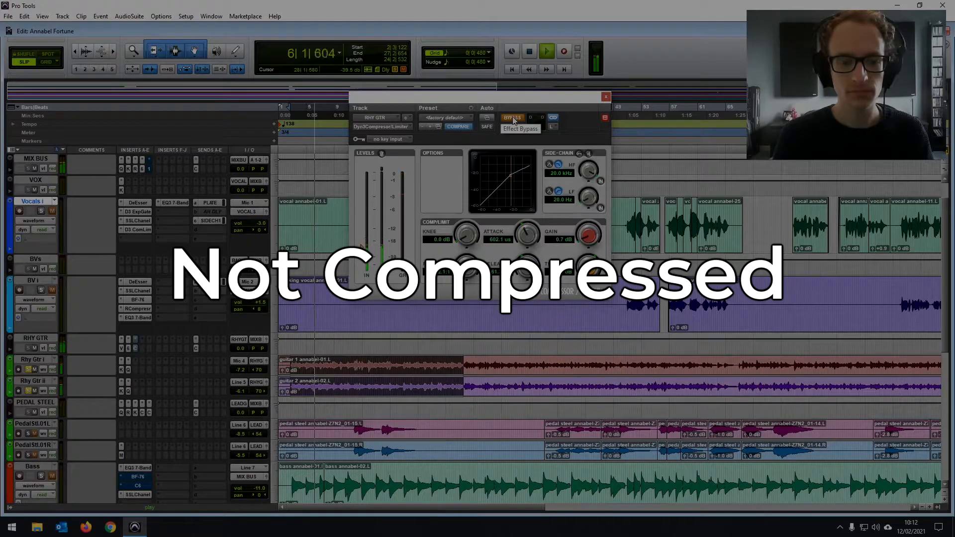
click(513, 118)
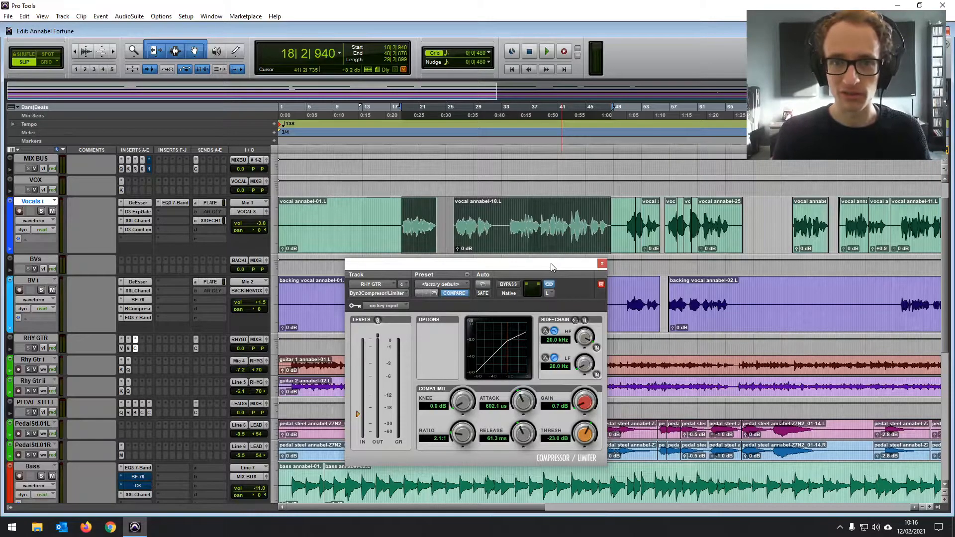
- Close the RHY GTR compressor and select the lead vocal passage on Vocals i from about bar 18 to bar 48
click(602, 263)
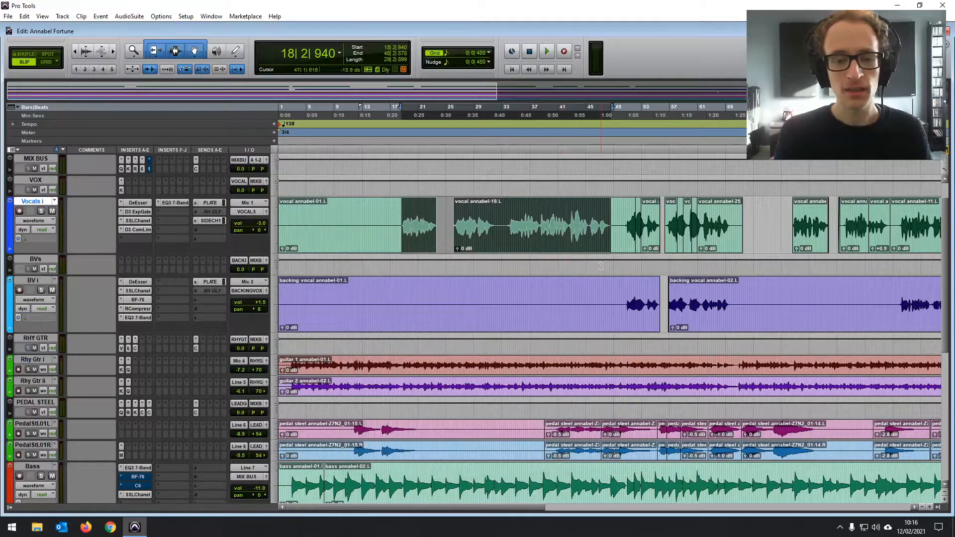
click(400, 209)
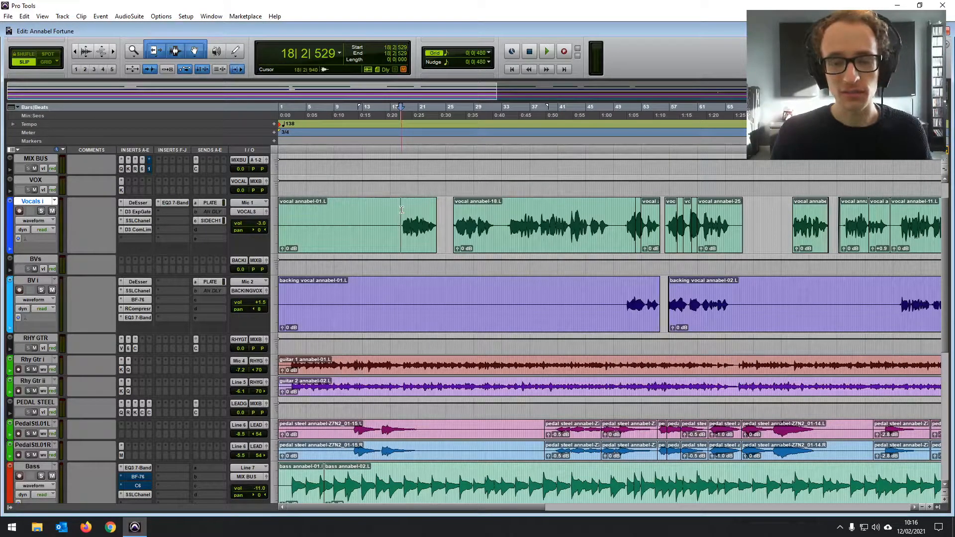
drag(401, 209, 612, 217)
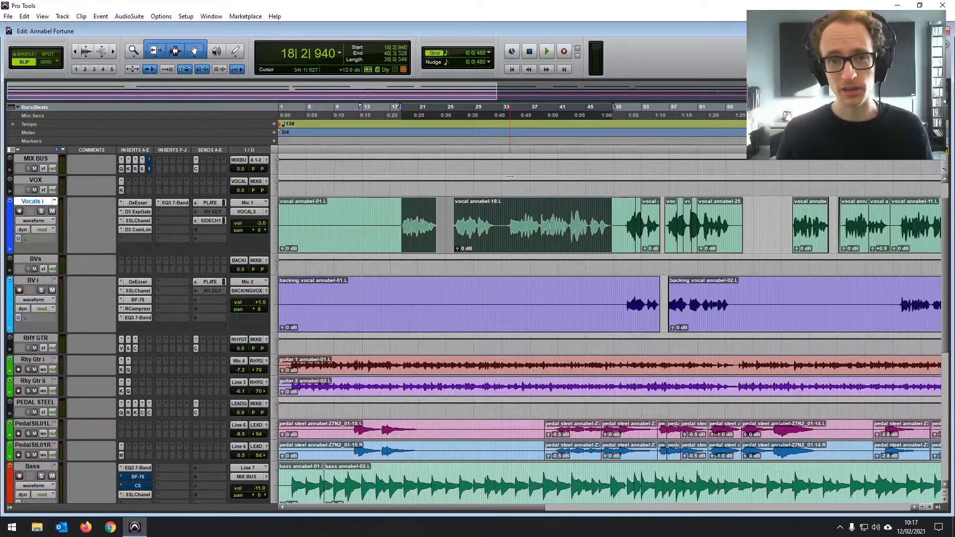
- Play the selected vocal passage and open the Dyn3 Compressor/Limiter insert on the Vocals i track
key(space)
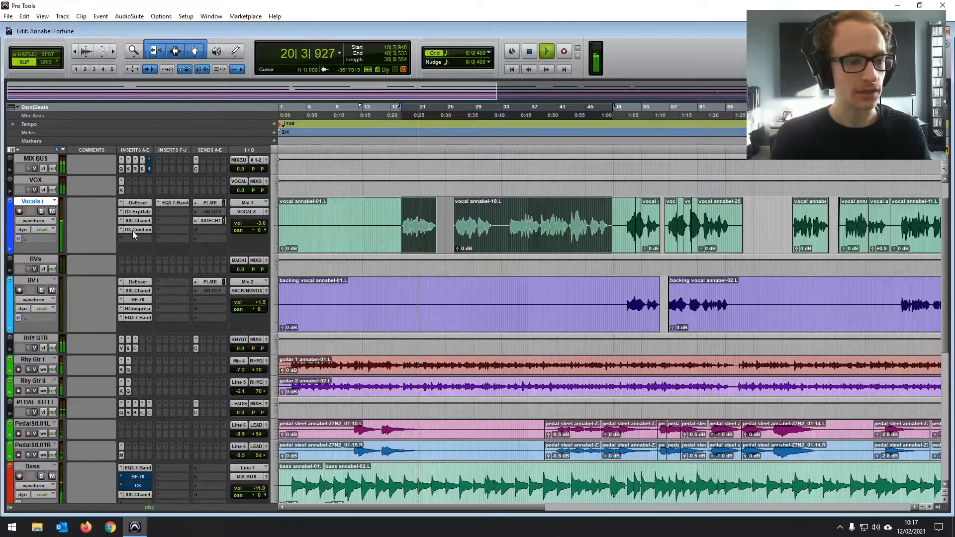
click(134, 229)
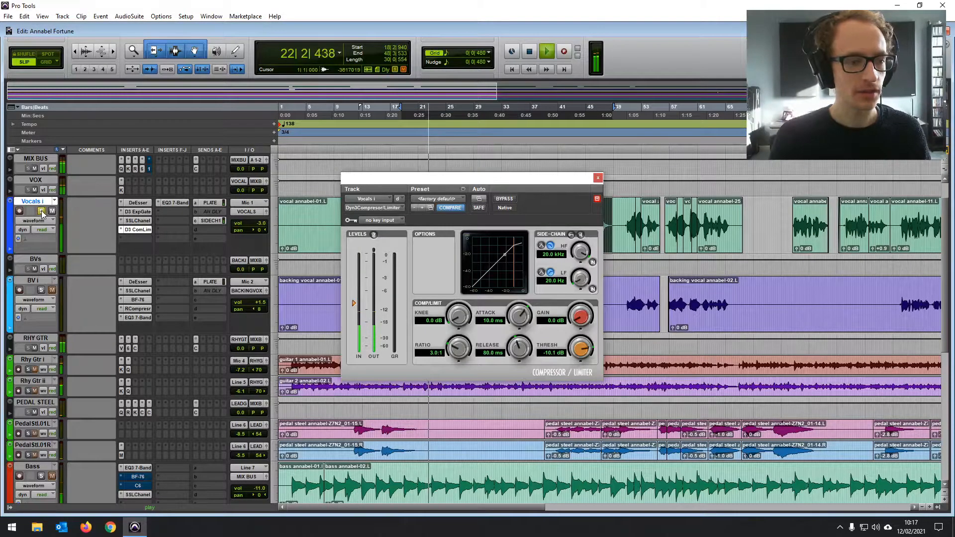
- Select the lead vocal passage from about bar 33 to bar 48 on Vocals i, clear of the compressor window, and play it
drag(509, 181, 428, 153)
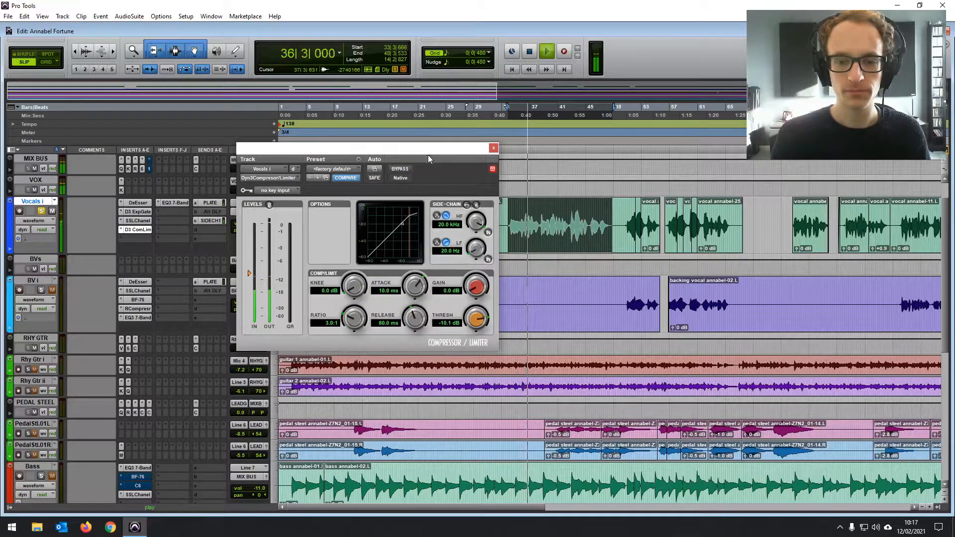
click(553, 217)
mouse_move(460, 151)
mouse_down()
mouse_move(493, 212)
mouse_move(450, 148)
mouse_up()
drag(508, 218, 610, 220)
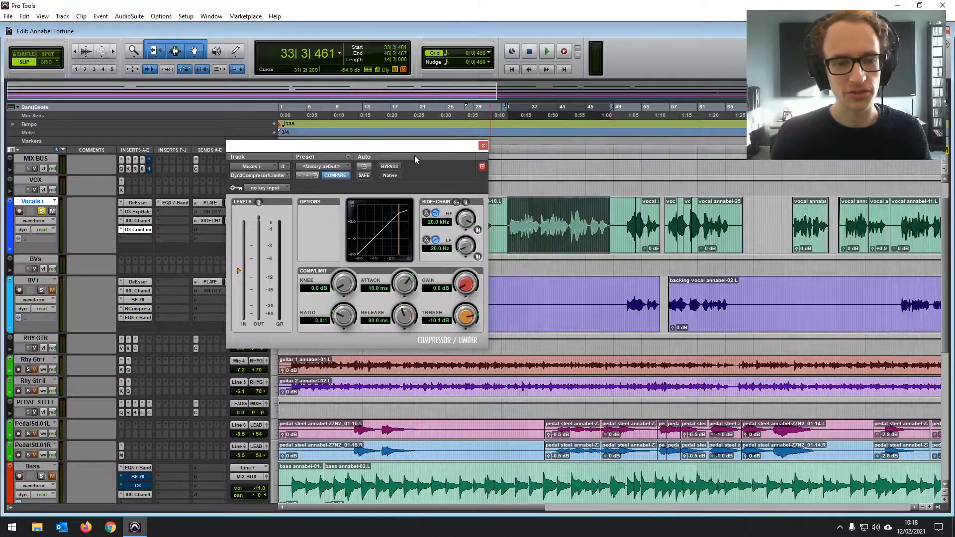
key(space)
- Set the vocal compressor's threshold to -20.9 dB and its ratio to 4.0:1 during playback, and stop playback
drag(416, 152, 432, 147)
drag(478, 316, 455, 348)
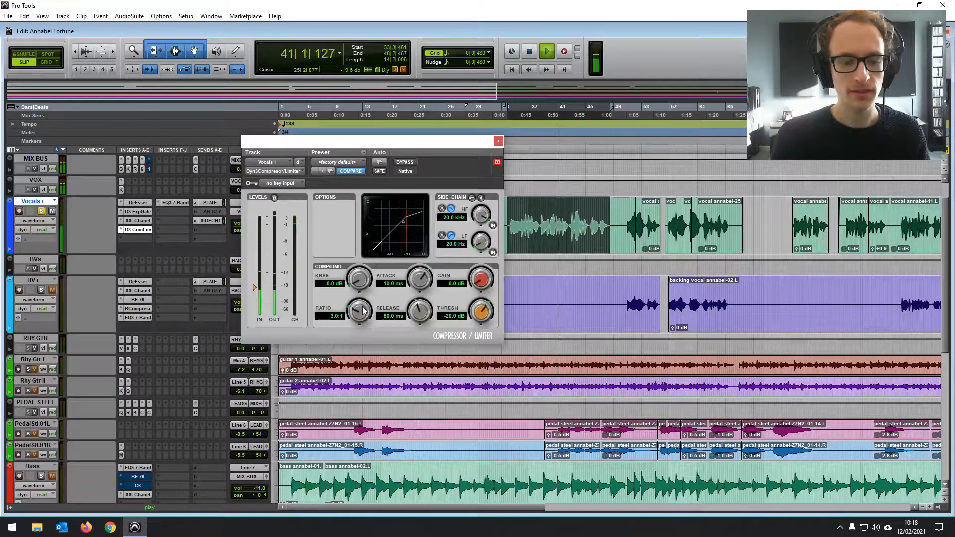
drag(359, 312, 362, 305)
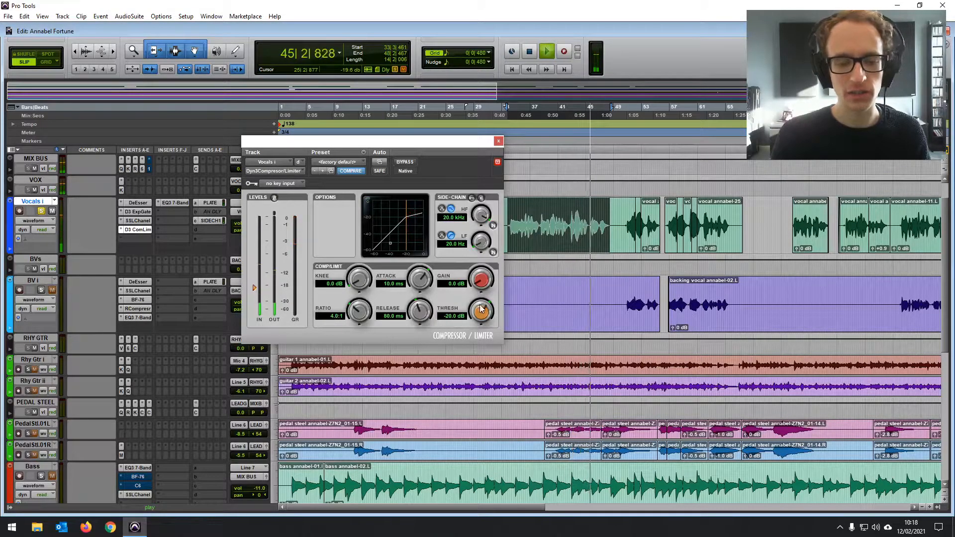
drag(481, 308, 474, 317)
key(space)
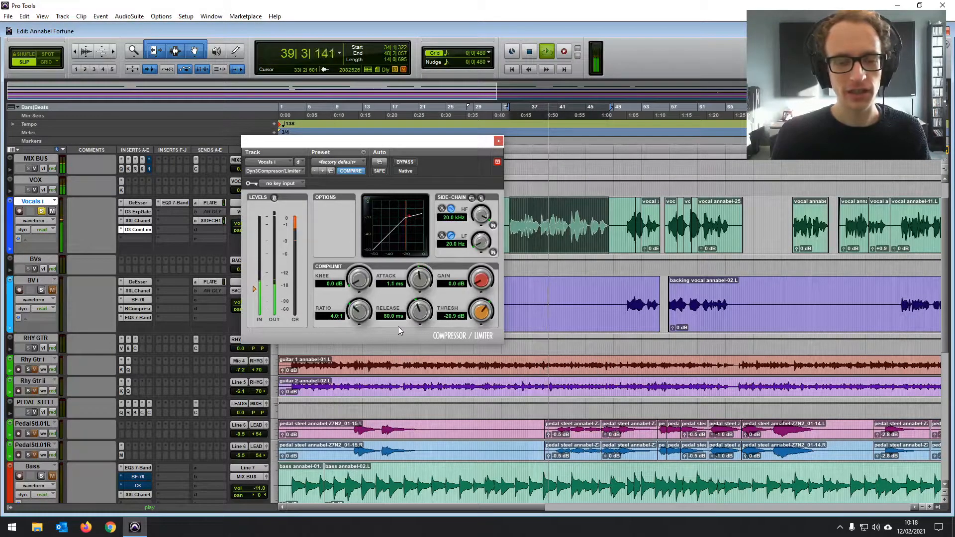
- Set the vocal compressor's attack to 503.1 us and its release to 46.9 ms
drag(398, 326, 425, 310)
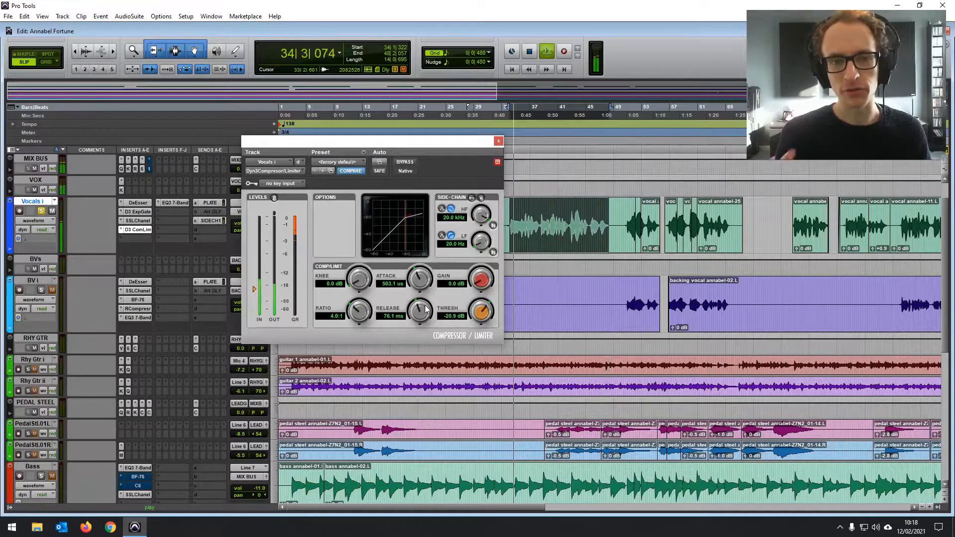
drag(417, 313, 413, 344)
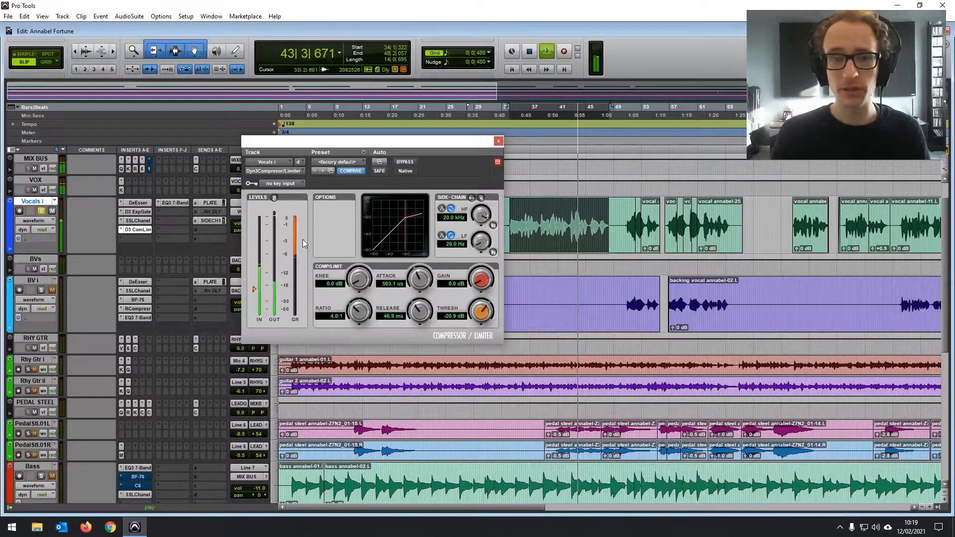
- Set the vocal compressor's gain to 2.1 dB and compare the passage from about bar 33 to bar 42 with the effect bypassed and active
drag(479, 282, 477, 272)
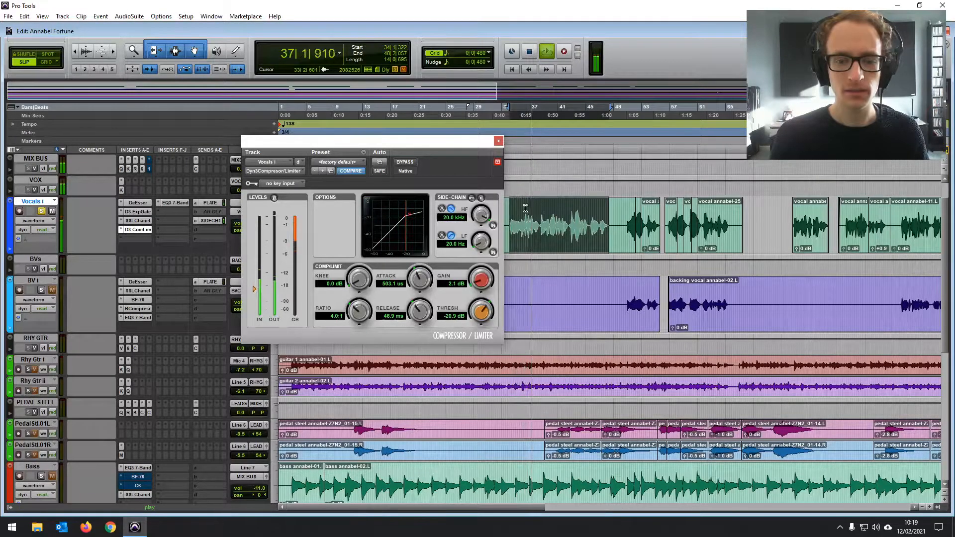
drag(539, 208, 569, 210)
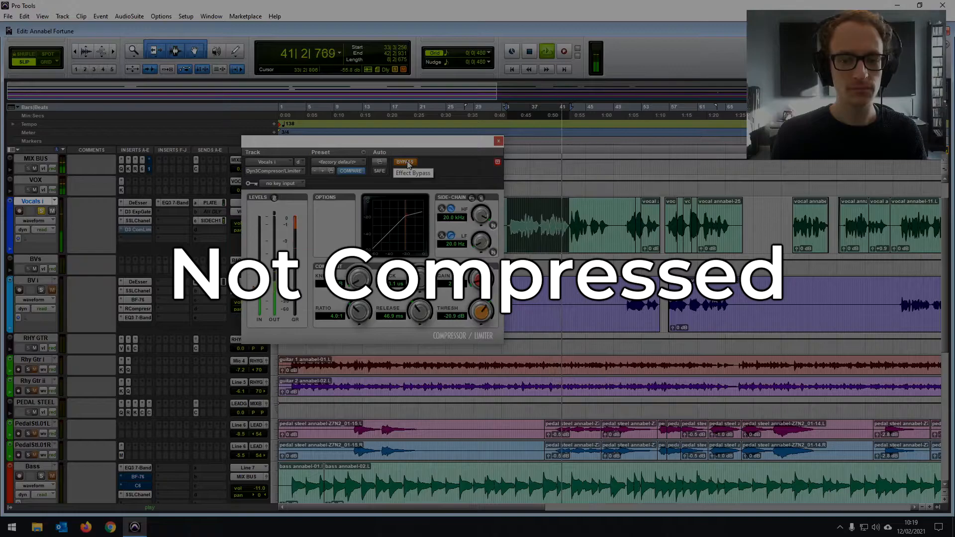
click(404, 163)
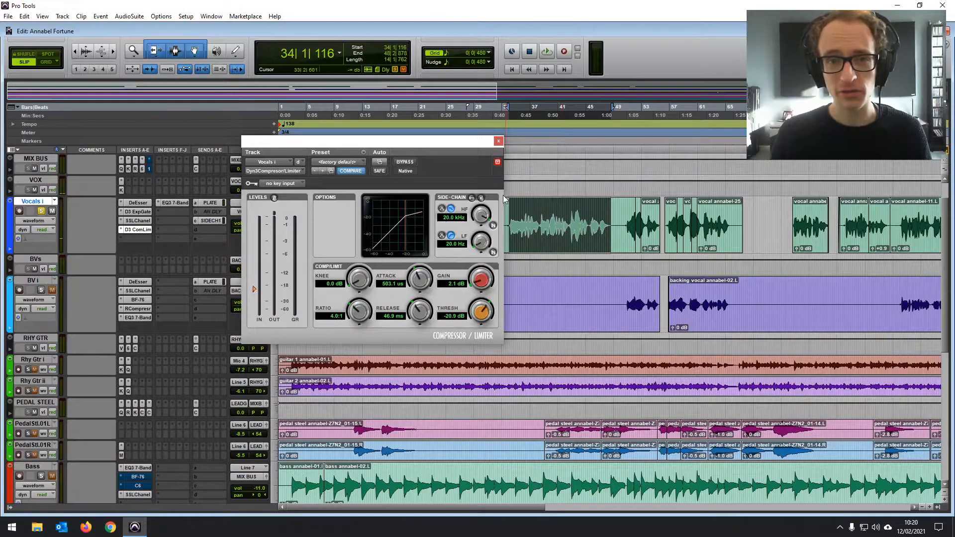
- Play the lead vocal together with the rhythm guitars, raise the vocal compressor's gain to 3.0 dB and stop playback
drag(454, 145, 458, 122)
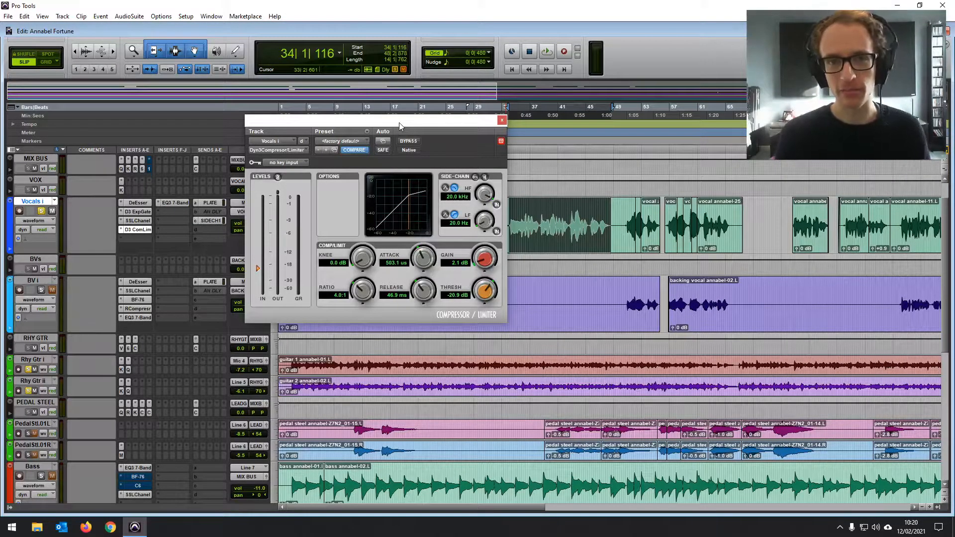
drag(404, 121, 399, 131)
key(space)
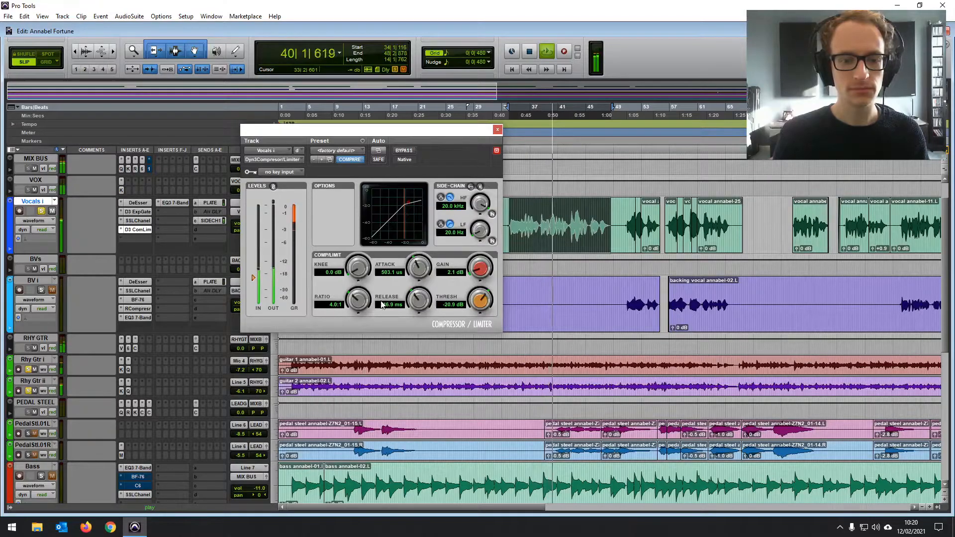
drag(476, 271, 475, 269)
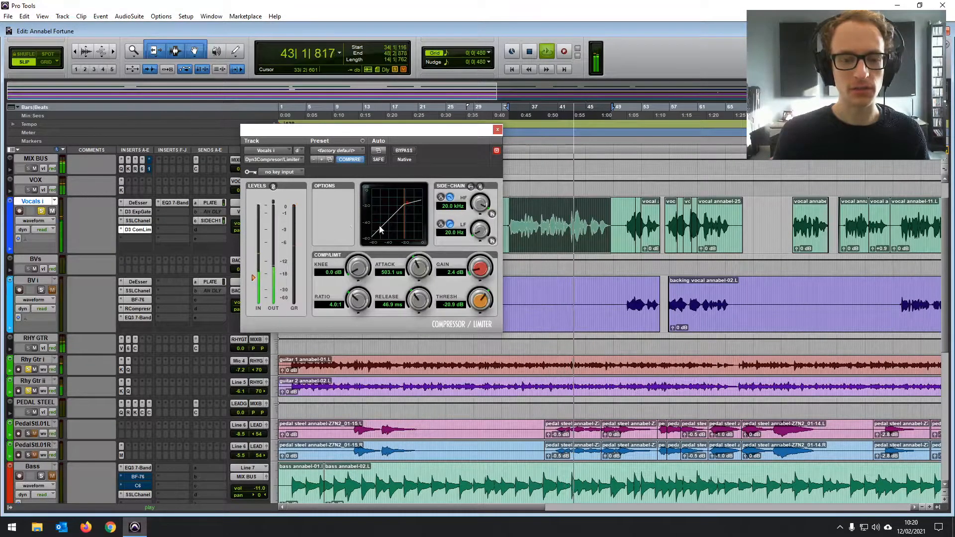
drag(476, 272, 476, 269)
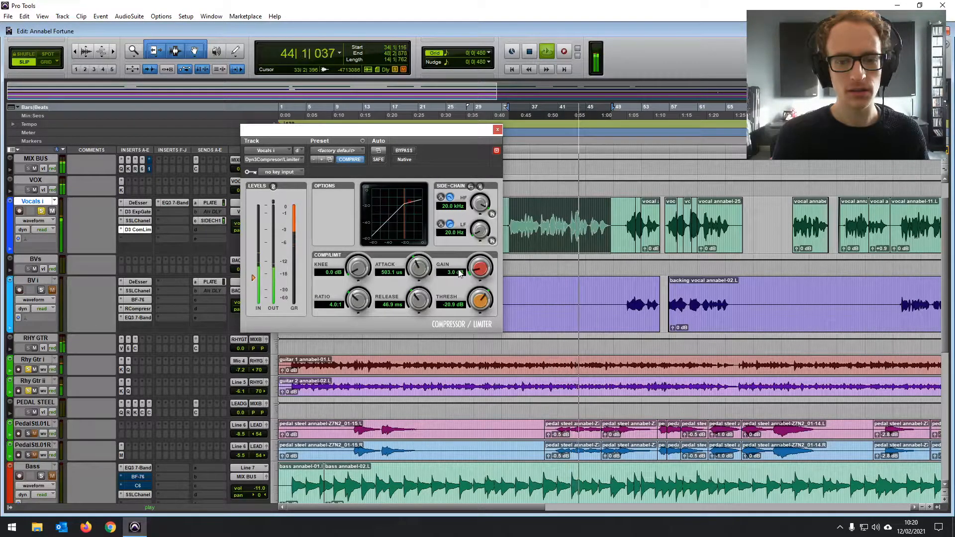
key(space)
- Close the vocal compressor and select the lead vocal passage from about bar 34 to bar 47 on Vocals i
drag(570, 219, 586, 218)
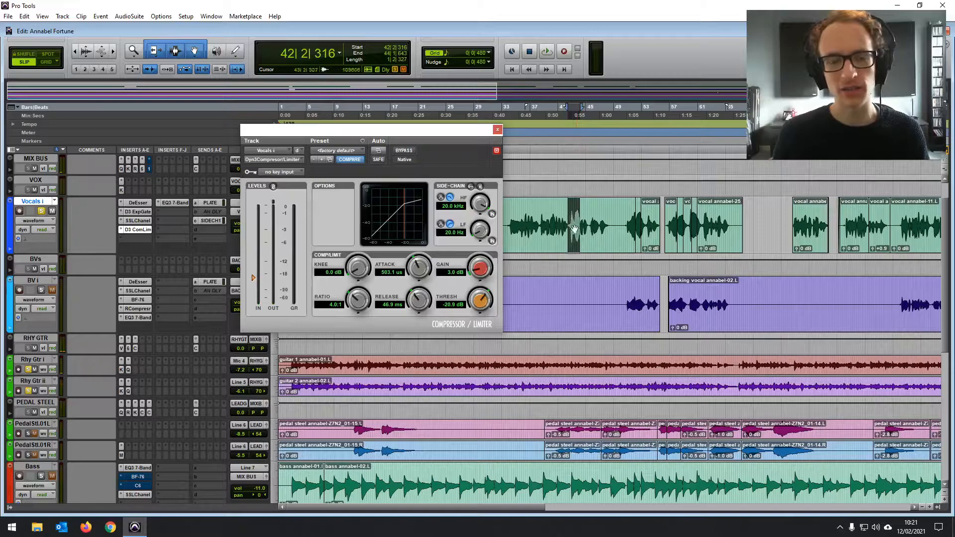
click(497, 130)
drag(507, 217, 605, 220)
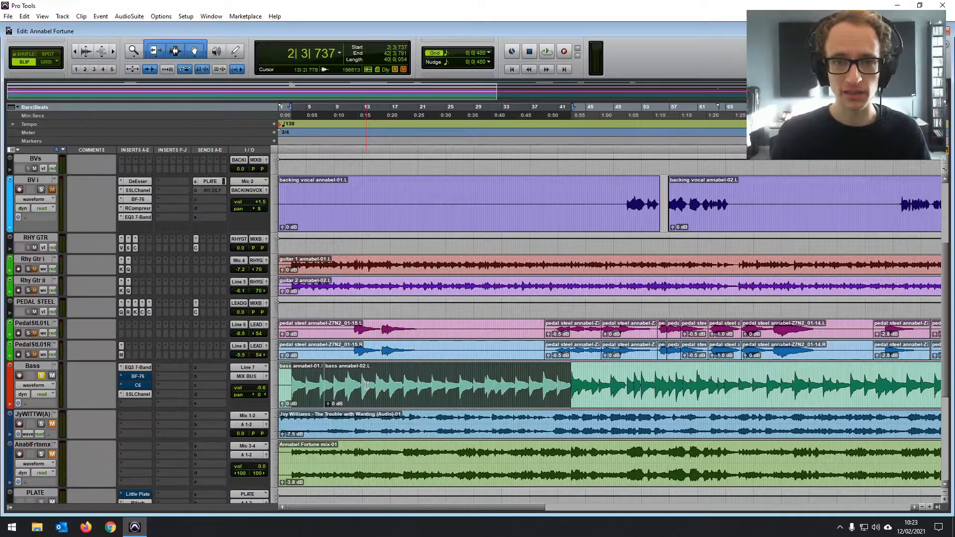
- Play the soloed bass from about bar 2 and set the Bass track's volume to +5.4 dB
key(space)
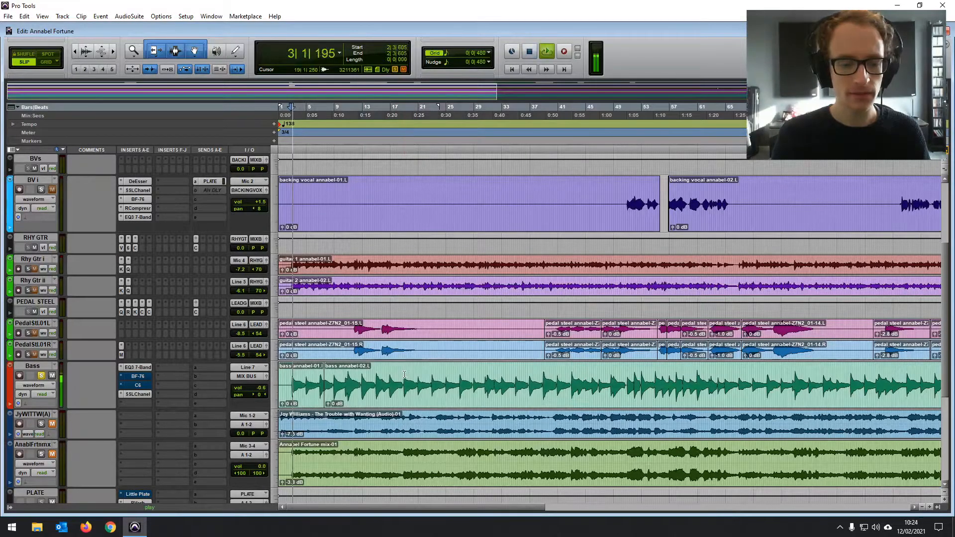
drag(262, 390, 263, 386)
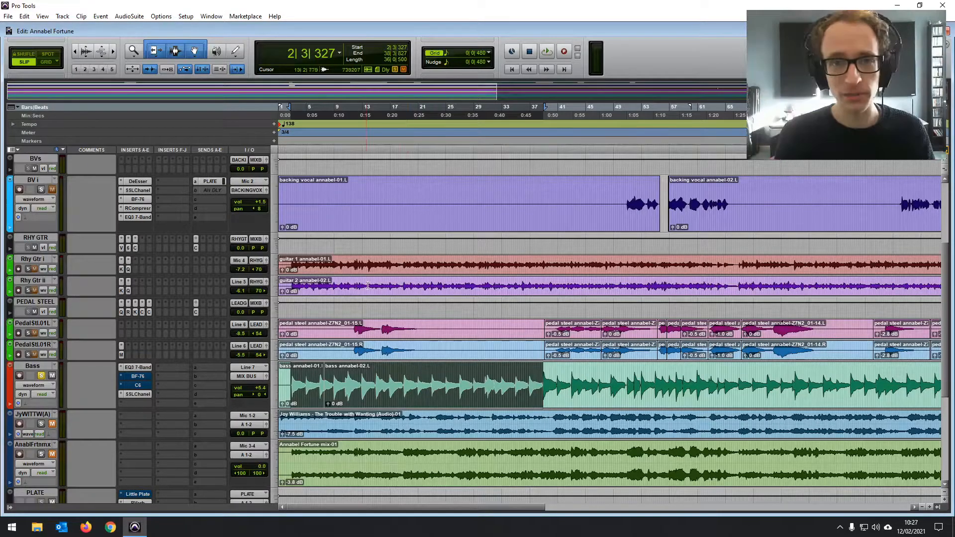
- Open the BF-76 insert on the Bass track, take it out of bypass and play the selected bass passage
click(137, 377)
drag(503, 105, 494, 121)
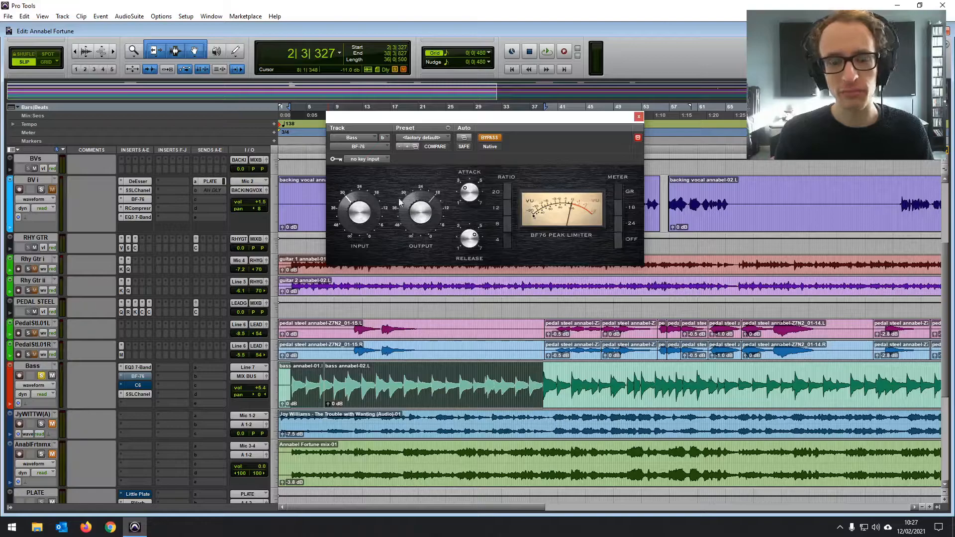
click(489, 138)
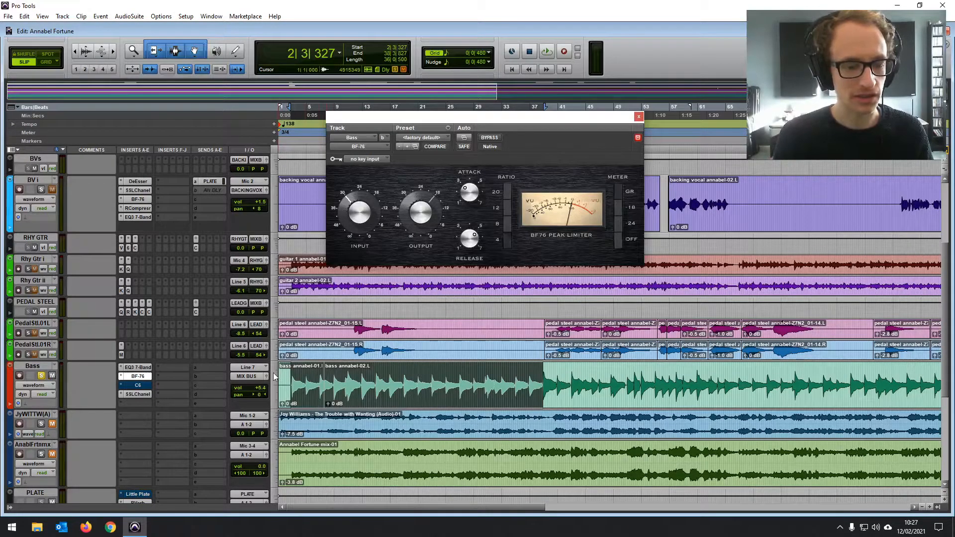
key(space)
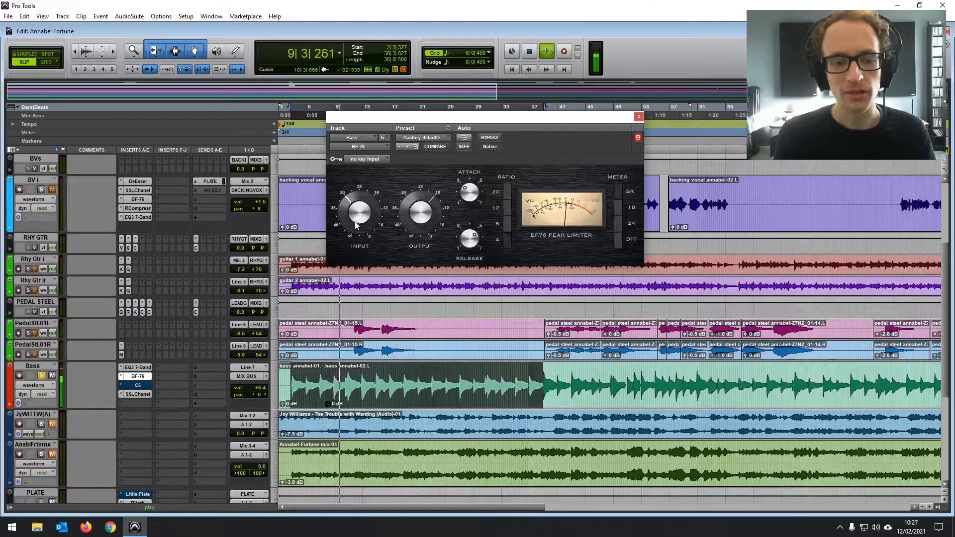
- Adjust the BF-76's input, attack and release during playback and compare the bass with the effect bypassed and active
drag(354, 221, 359, 210)
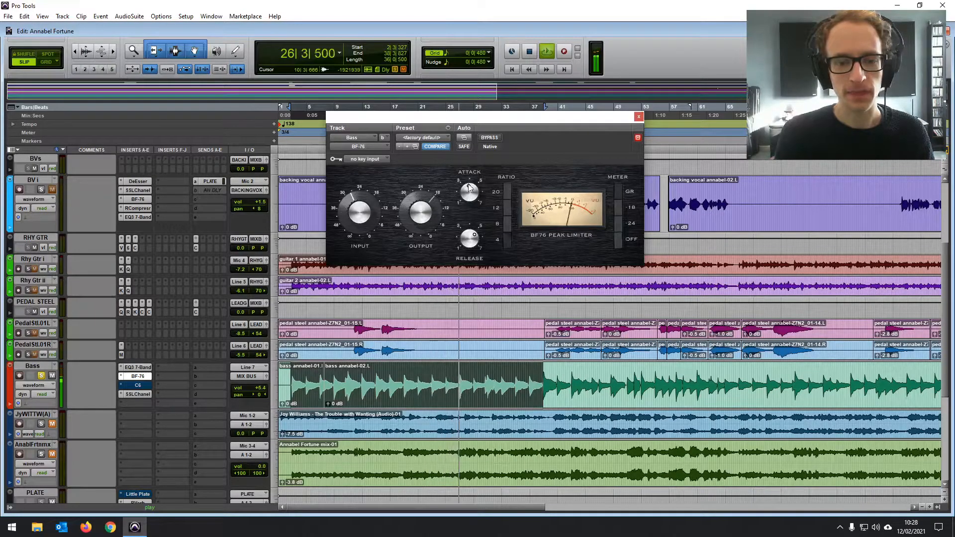
drag(470, 246, 471, 222)
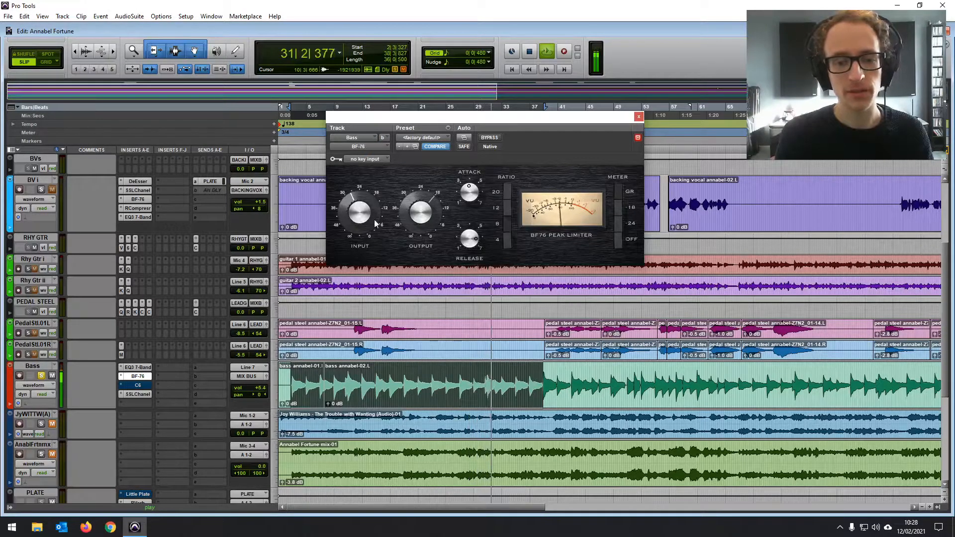
click(499, 138)
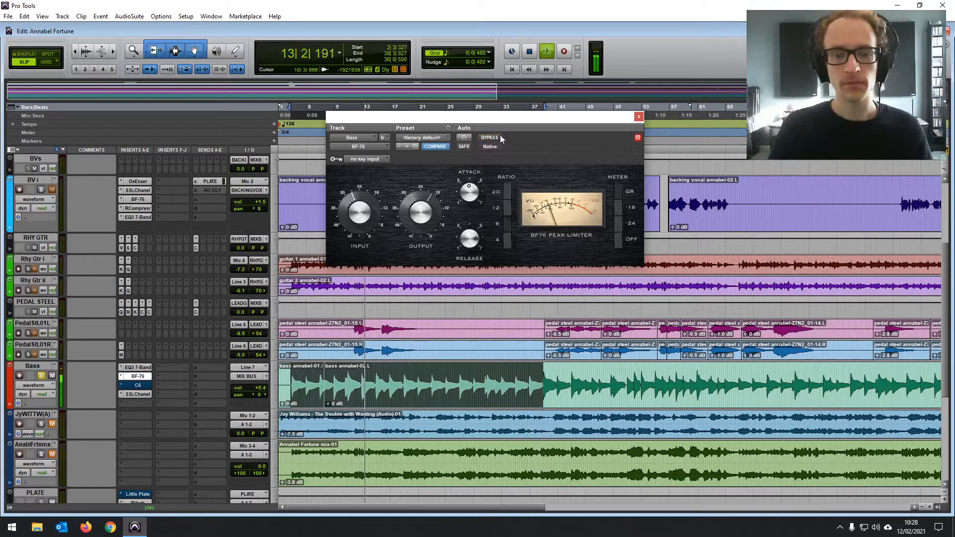
click(497, 138)
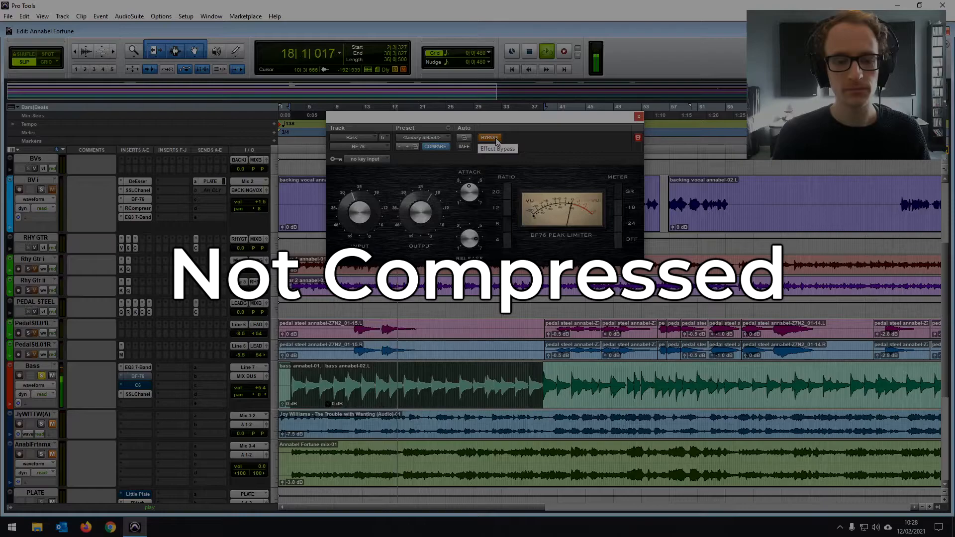
click(496, 138)
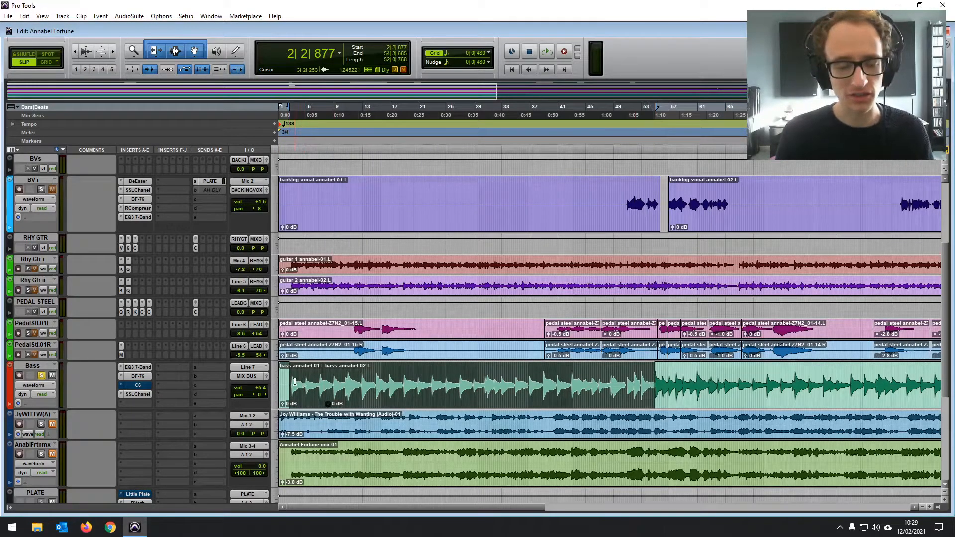
click(292, 379)
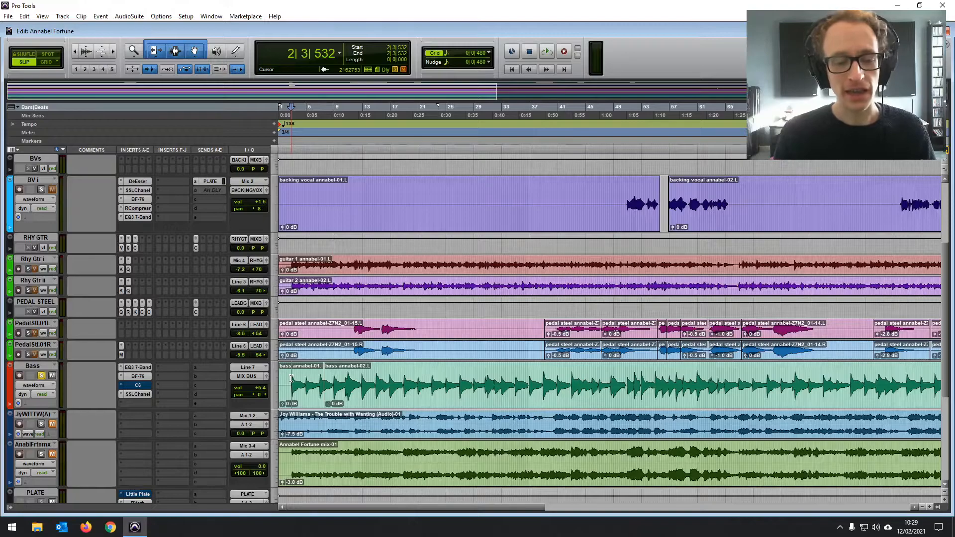
drag(292, 379, 625, 369)
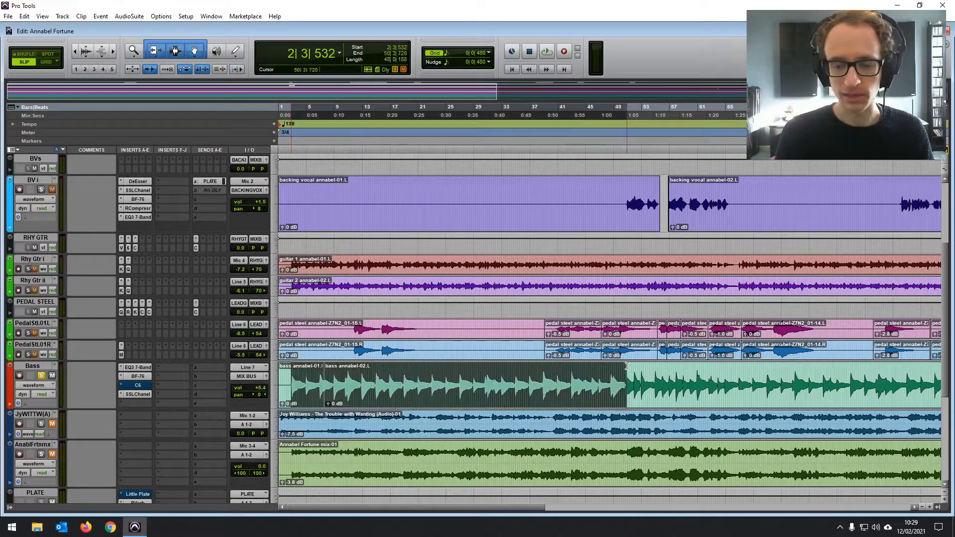
scroll(388, 238, up, 3)
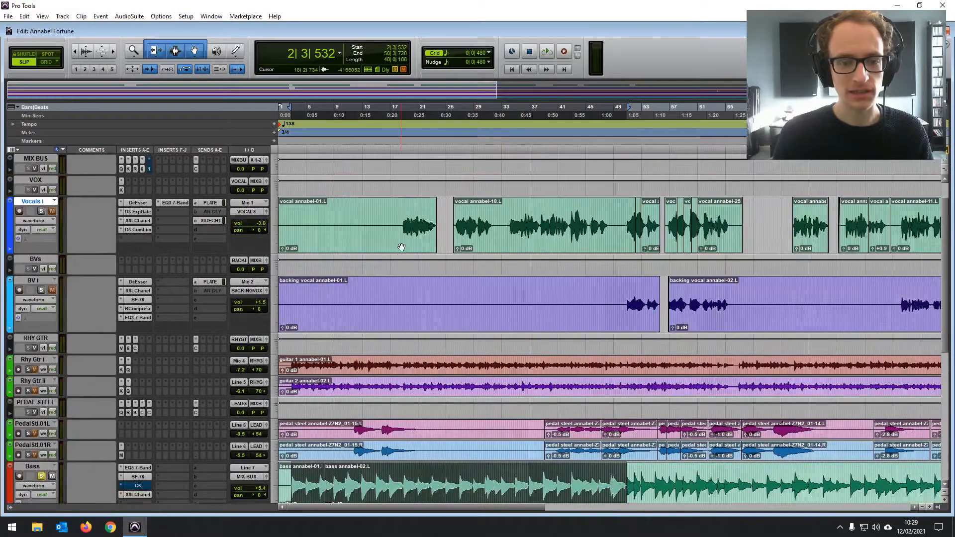
- Select the passage from about bar 12 to bar 50 on Vocals i and compare the mix with the Bass track's BF-76 bypassed and active
click(354, 212)
drag(358, 212, 625, 223)
scroll(191, 410, down, 8)
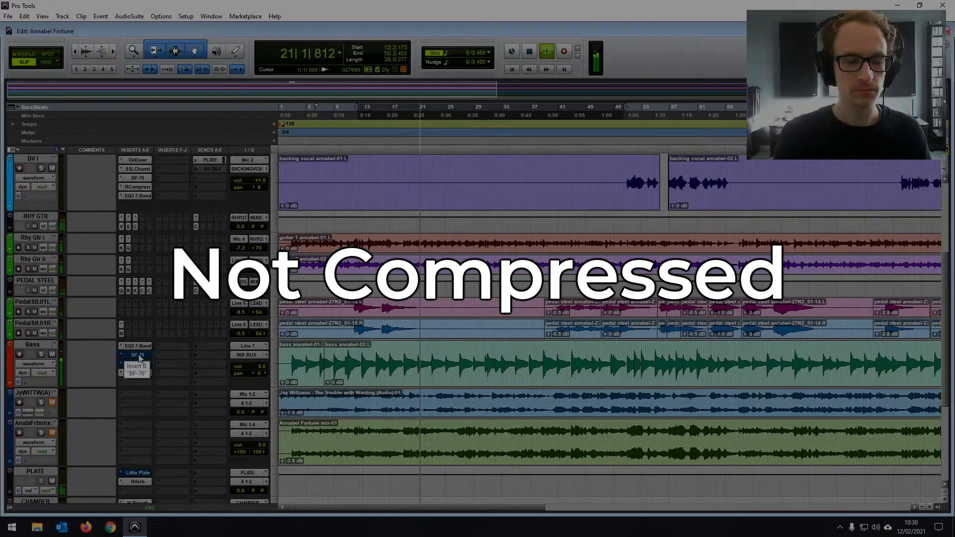
ctrl+click(138, 355)
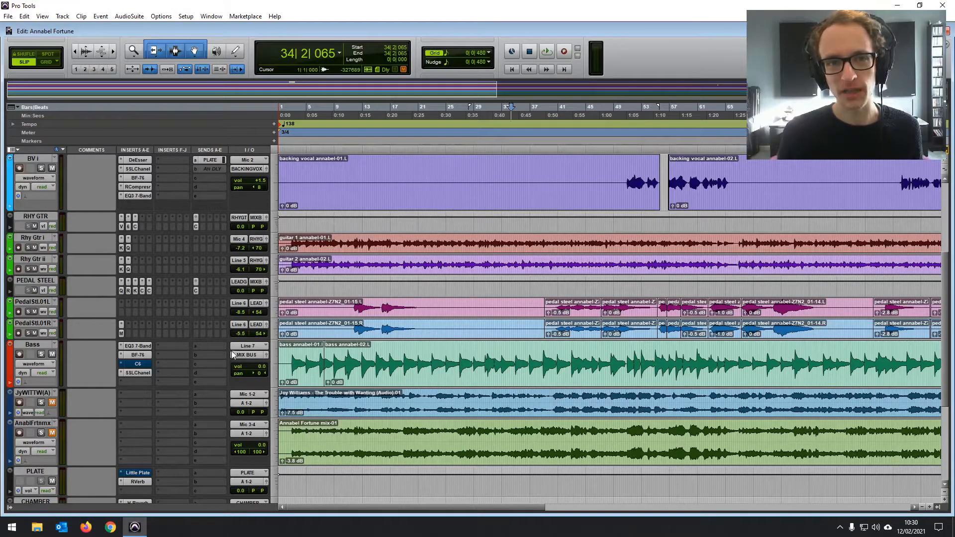
- Place the edit cursor at about bar 14 on the Bass track
scroll(229, 353, down, 2)
click(374, 306)
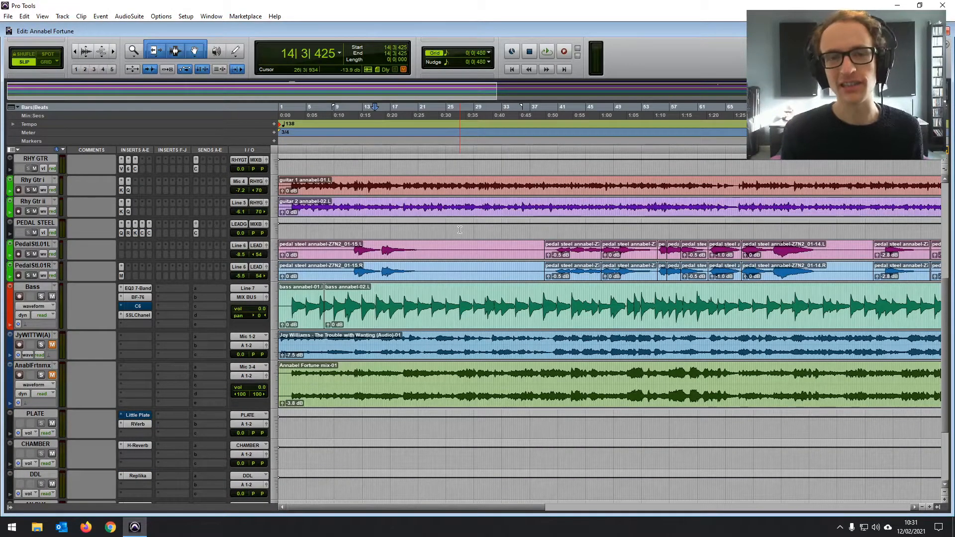